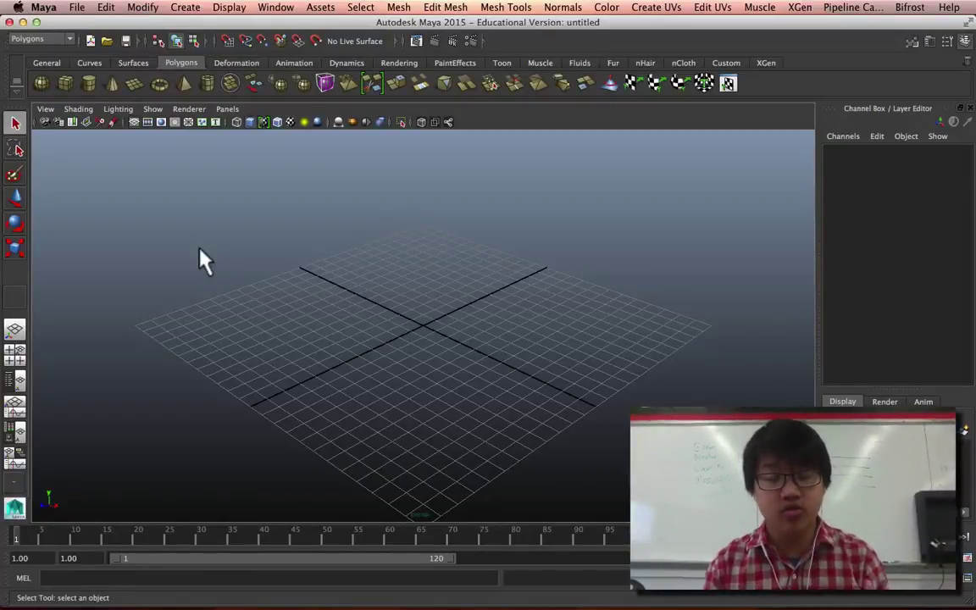
- Start placing a polygon cube from the Polygons shelf in the empty scene
mouse_move(205, 244)
left_mouse_down()
mouse_move(620, 461)
mouse_move(149, 280)
mouse_move(200, 252)
left_mouse_up()
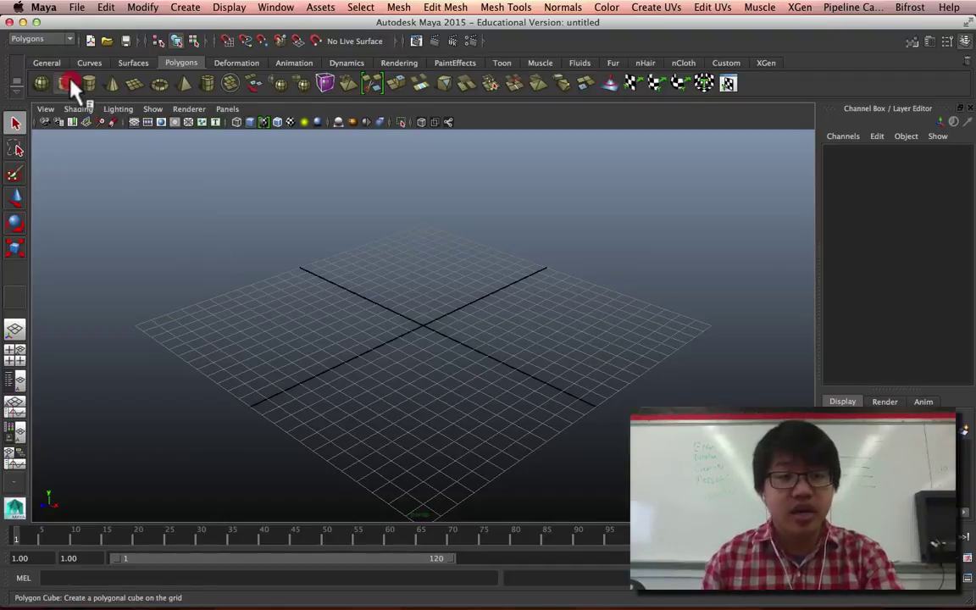
- Place a polygon cube at the origin and raise it to Translate Y 5
left_click(427, 339)
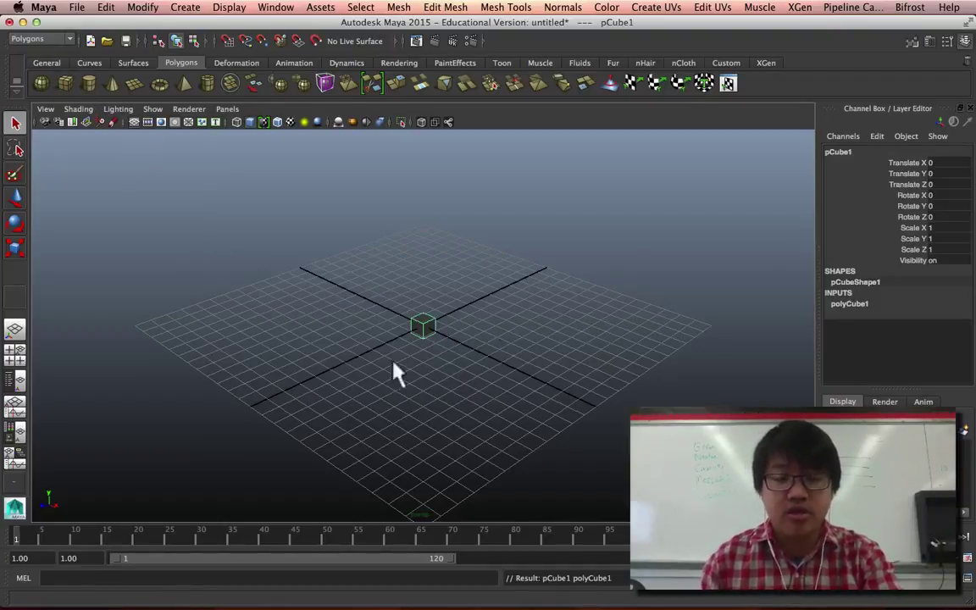
key("w")
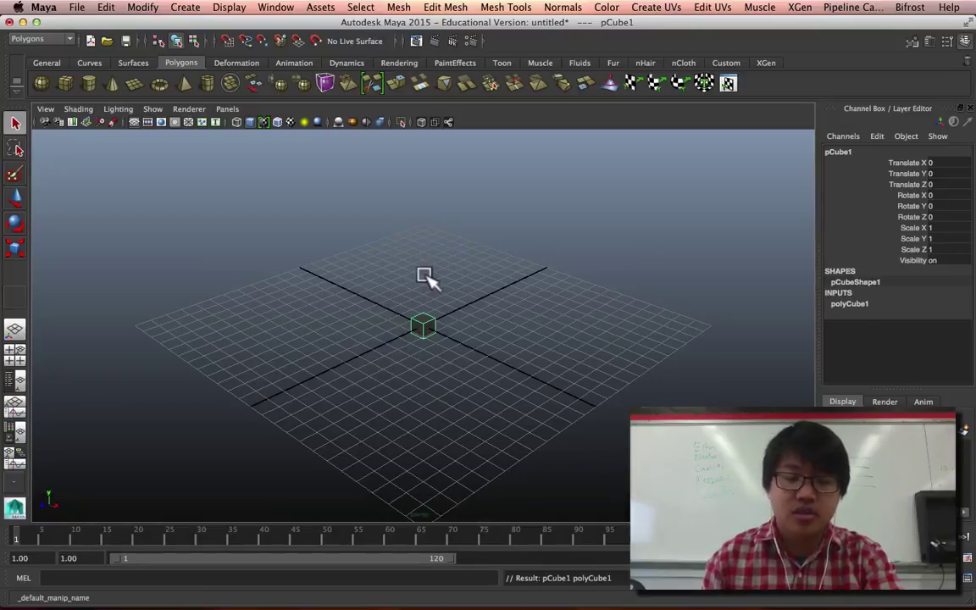
key("w")
left_click_drag(423, 271, 434, 192)
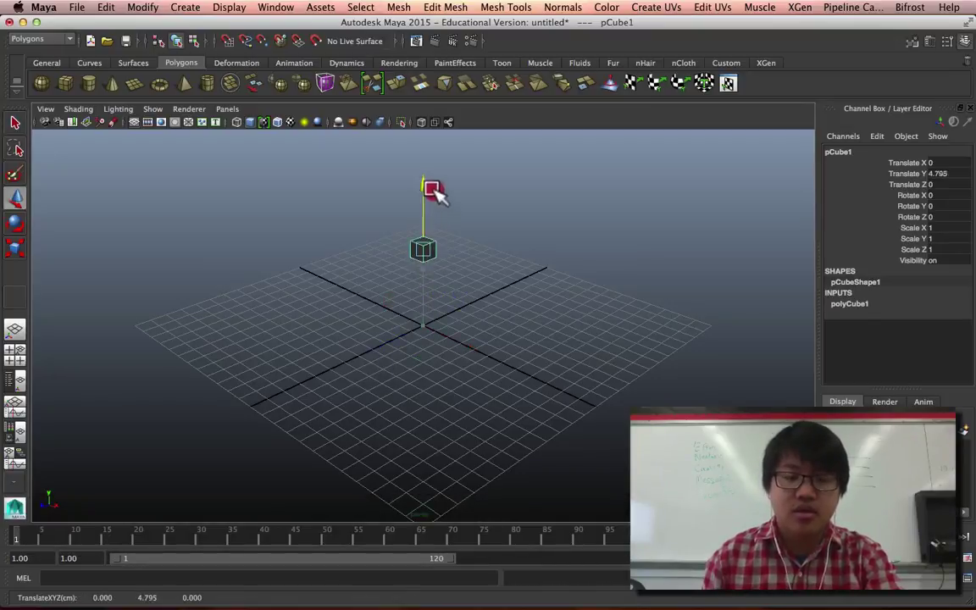
left_click(937, 173)
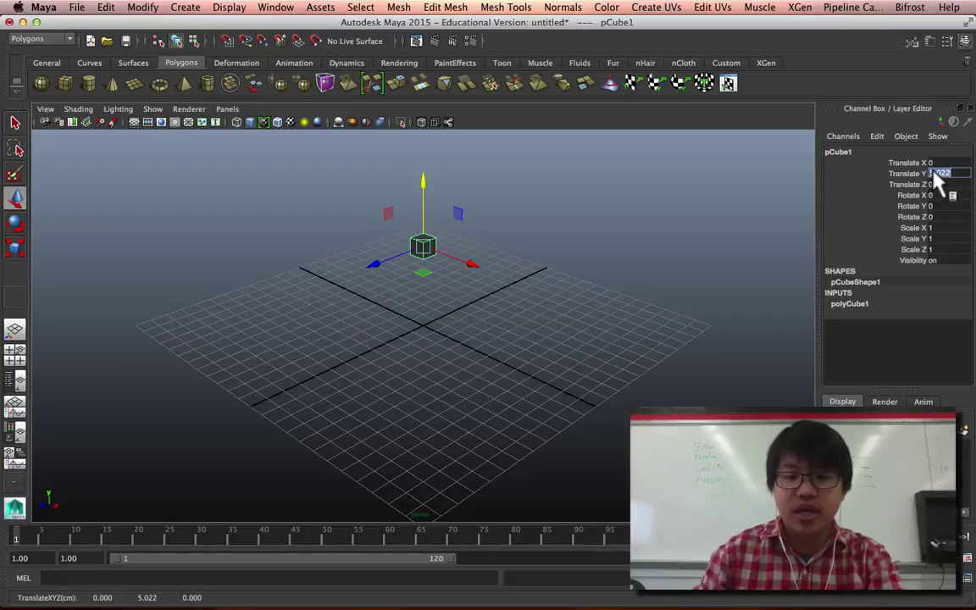
key("Return")
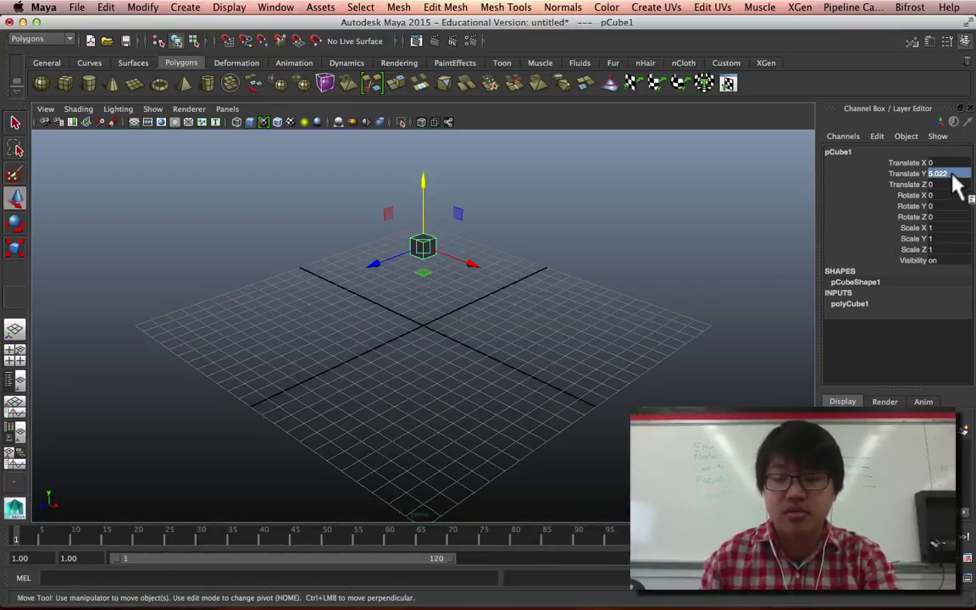
type("5")
key("Return")
- Scale the cube into a 12 × 1 × 6 slab and orbit to look down on it
left_click_drag(388, 233, 856, 377)
key("r")
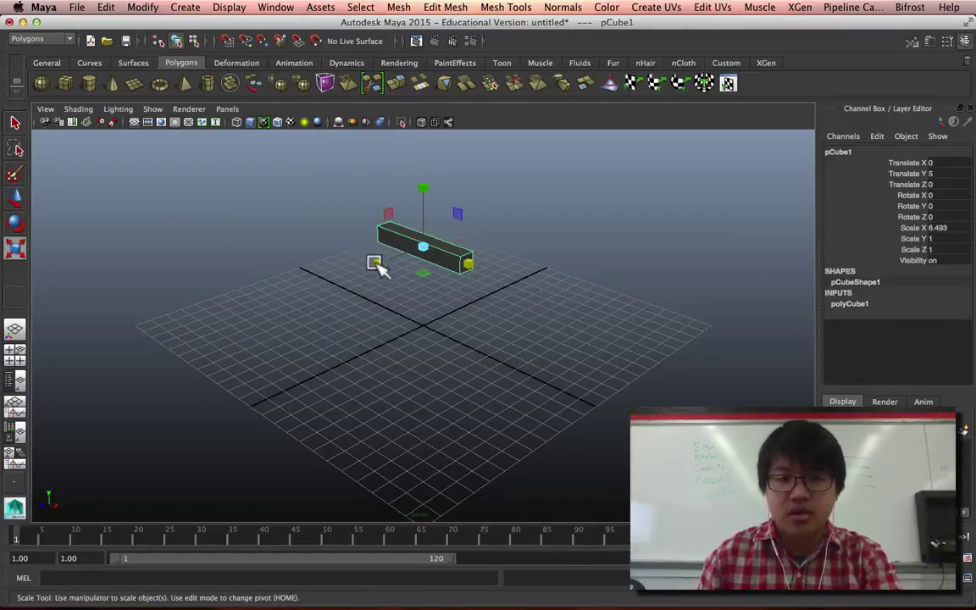
left_click_drag(379, 265, 100, 367)
left_click_drag(475, 268, 566, 326)
double_click(932, 228)
type("12")
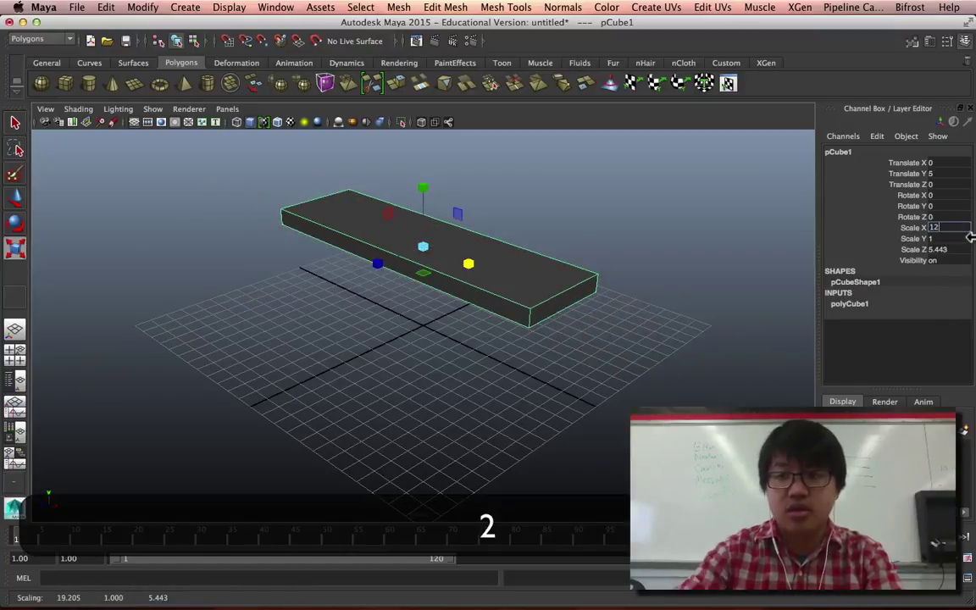
key("Tab")
key("Tab")
type("1")
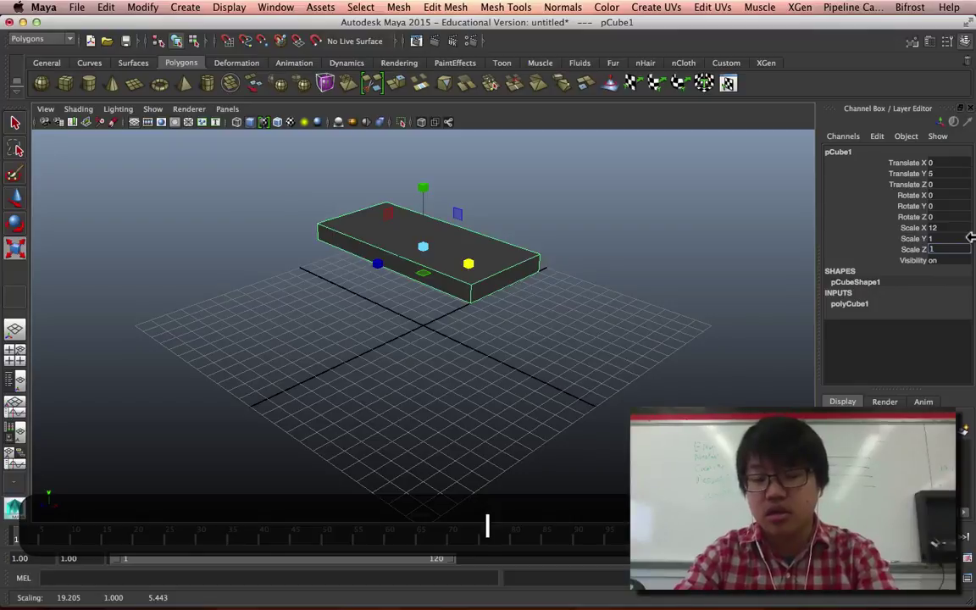
type("2")
key("Return")
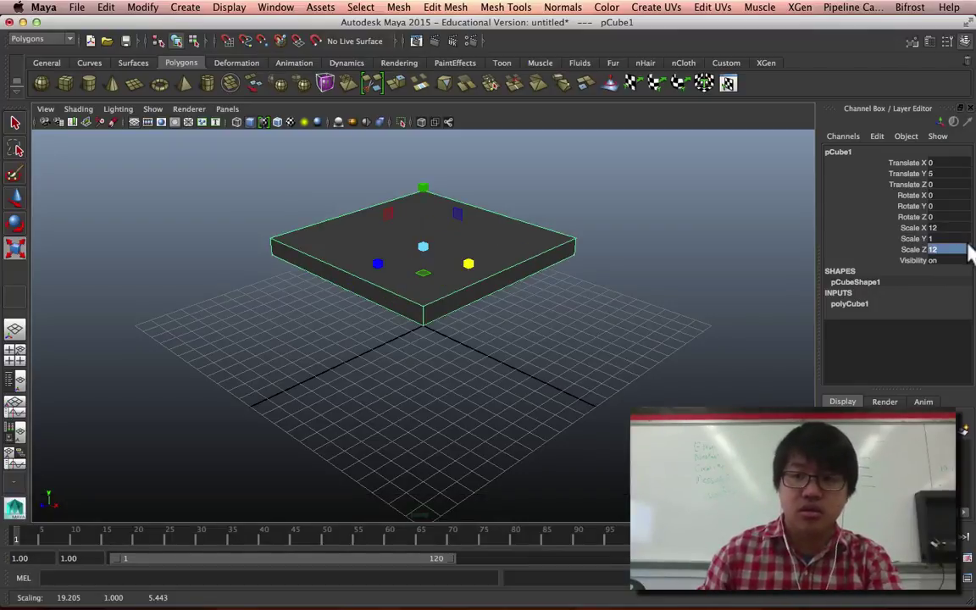
key("Return")
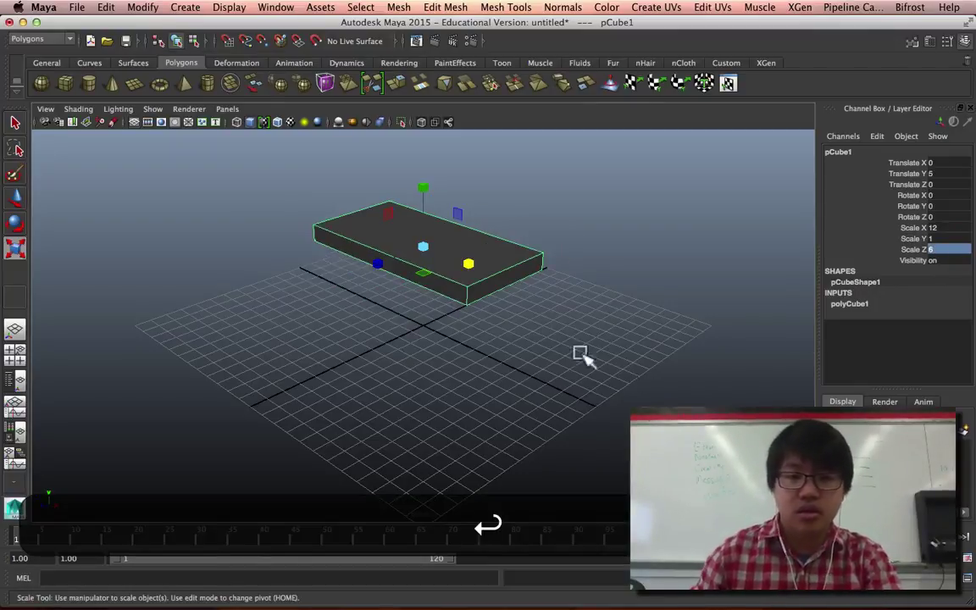
left_click(551, 343)
left_click_drag(545, 344, 480, 278, "alt")
- Select the slab and name it tableTop in the Channel Box
left_click(476, 277)
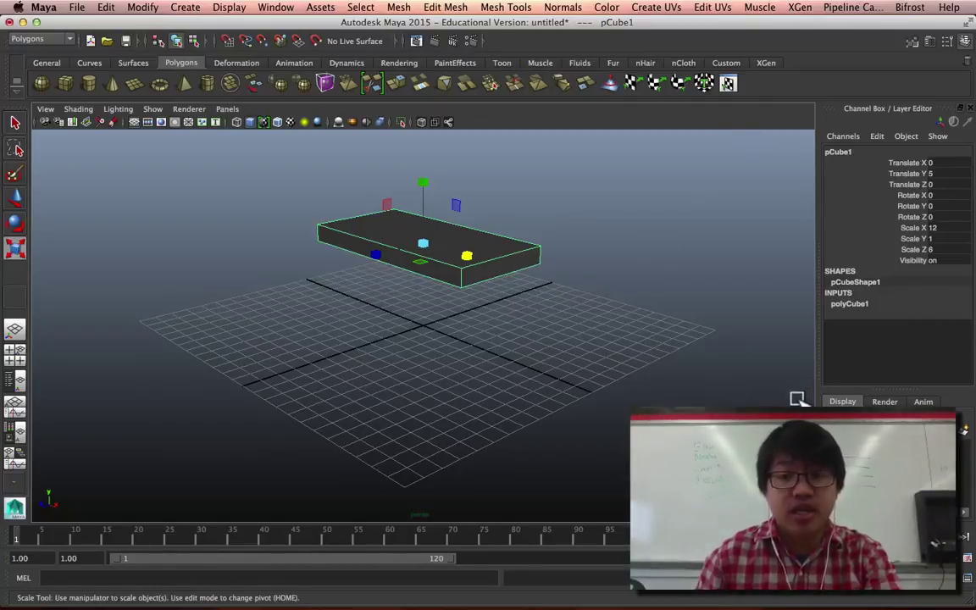
left_click(837, 152)
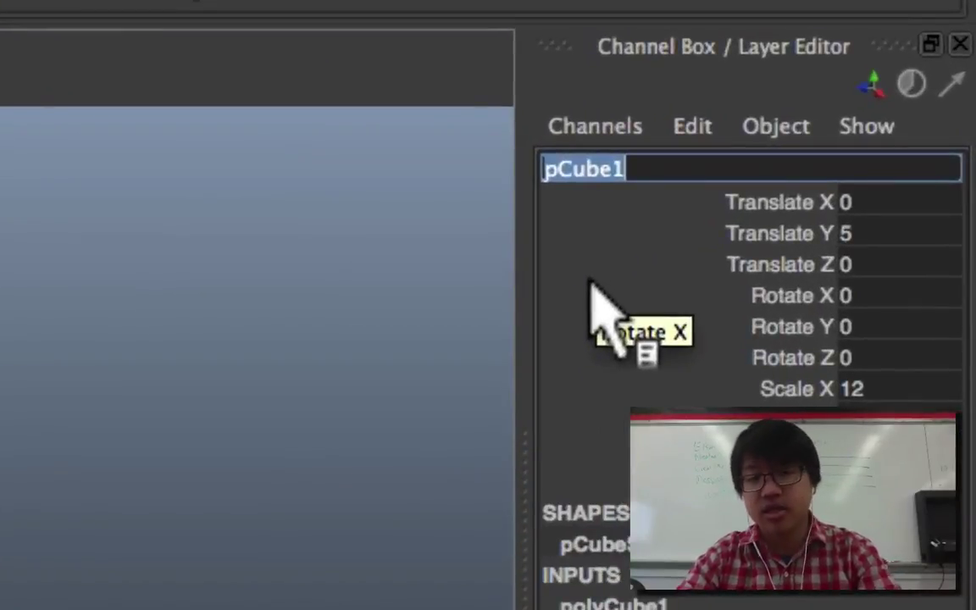
type("tableTop")
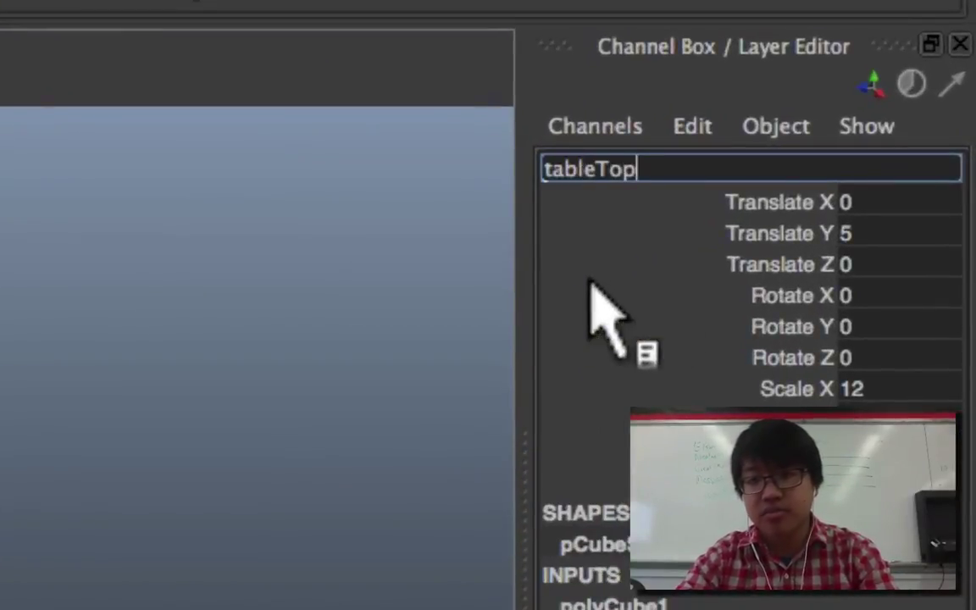
key("Return")
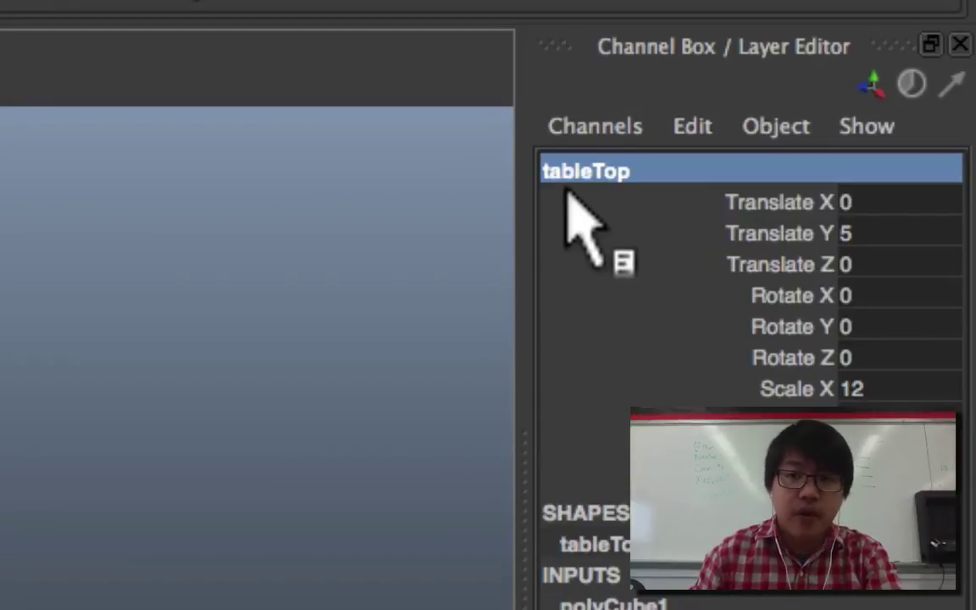
- Rename the slab again to 'Table Top', which Maya stores as Table_Top
double_click(612, 177)
type("camelCasing")
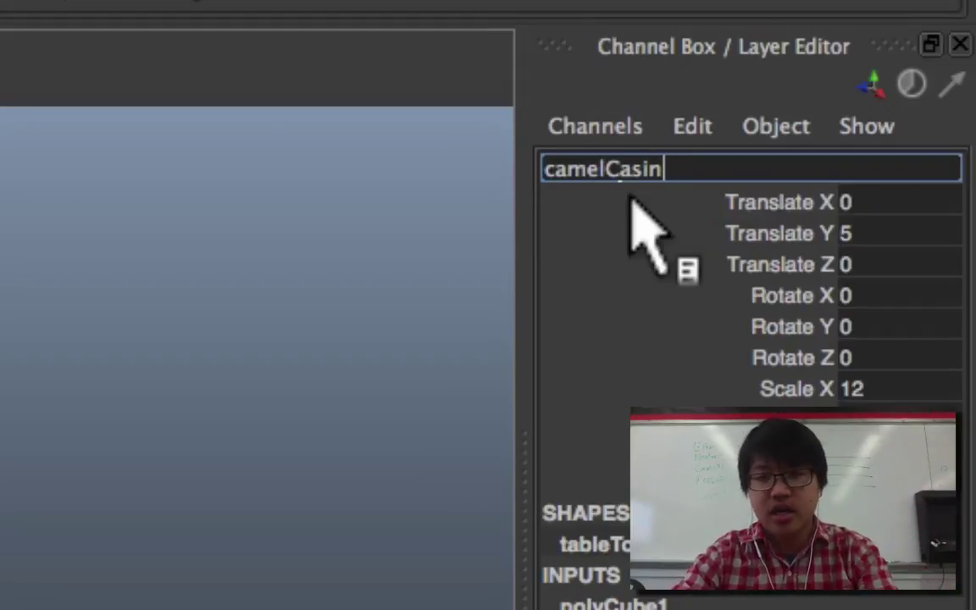
key("BackSpace")
key("BackSpace")
key("BackSpace")
key("BackSpace")
key("BackSpace")
key("BackSpace")
key("BackSpace")
key("BackSpace")
key("BackSpace")
key("BackSpace")
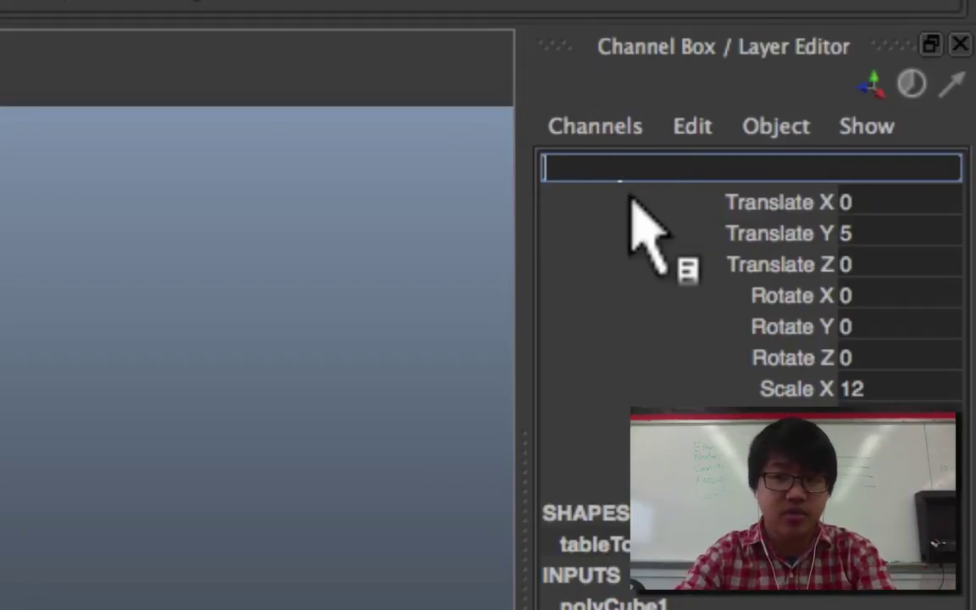
type("Table Top")
key("Return")
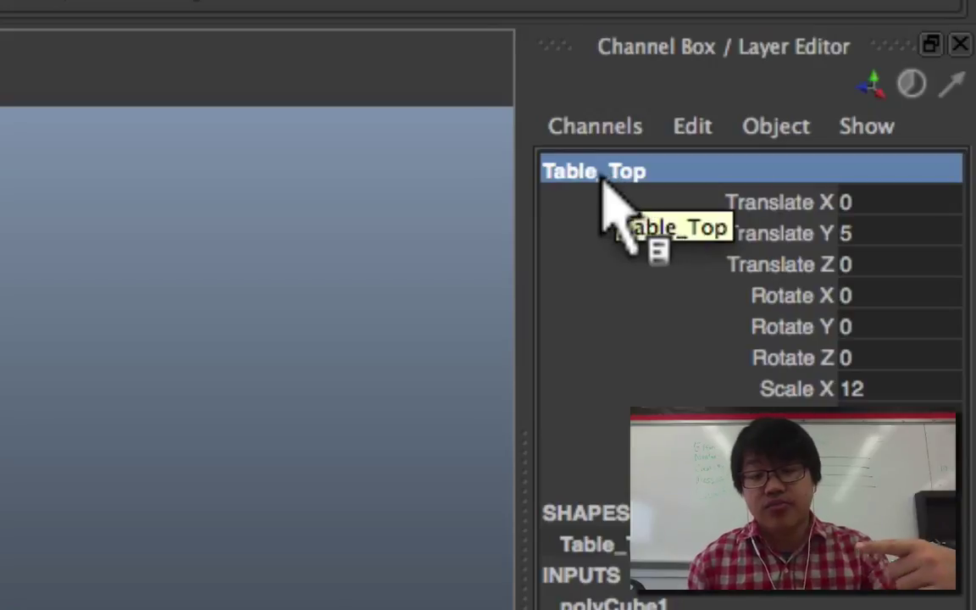
- Rename Table_Top back to the camelCase name tableTop, then deselect and reselect it
double_click(600, 176)
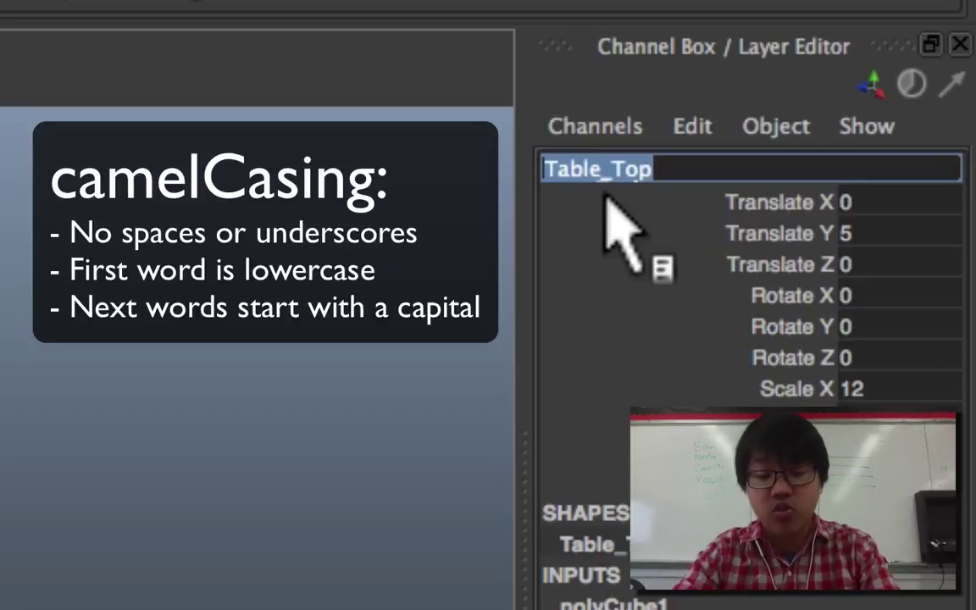
type("tab")
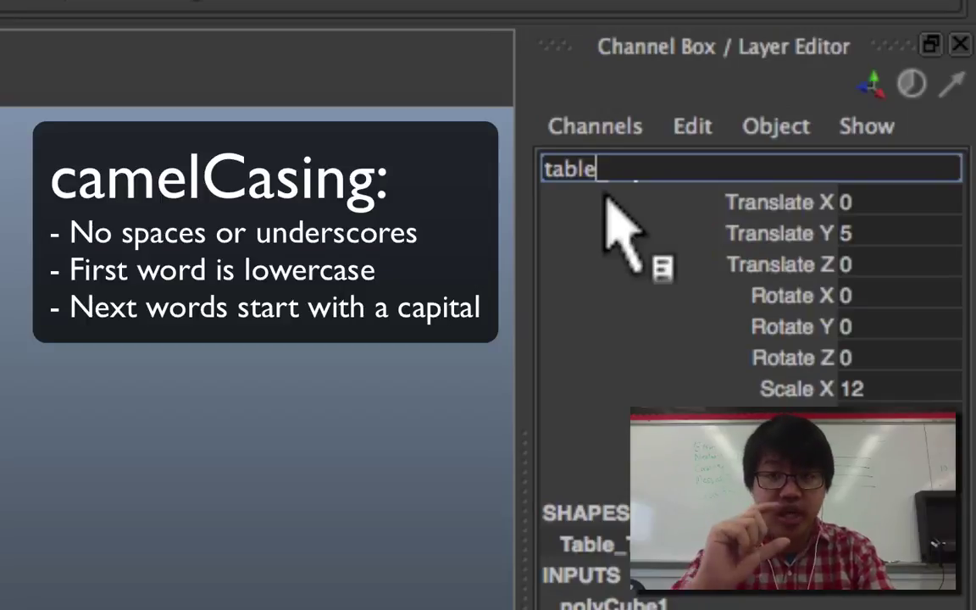
key("Return")
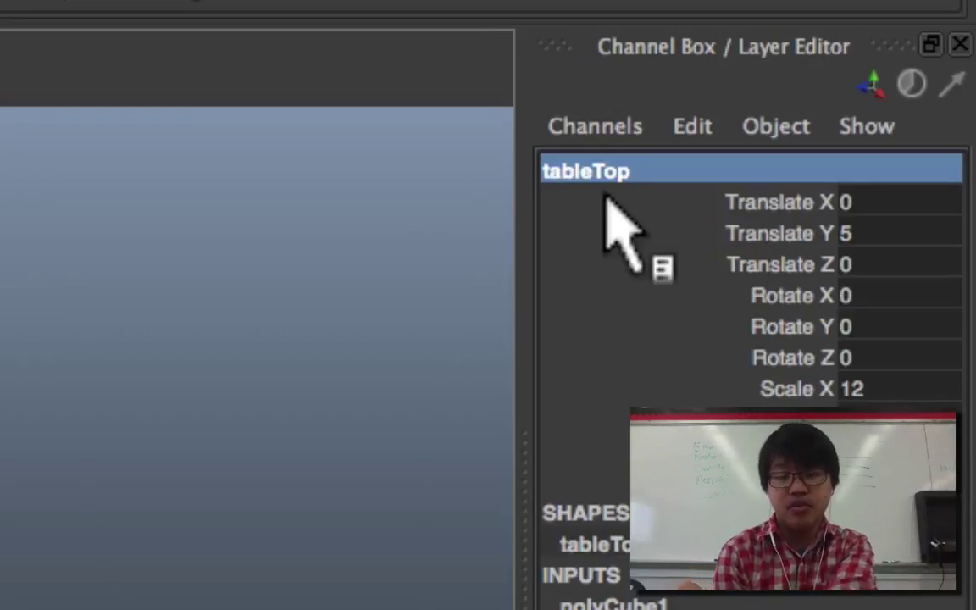
left_click(3, 330)
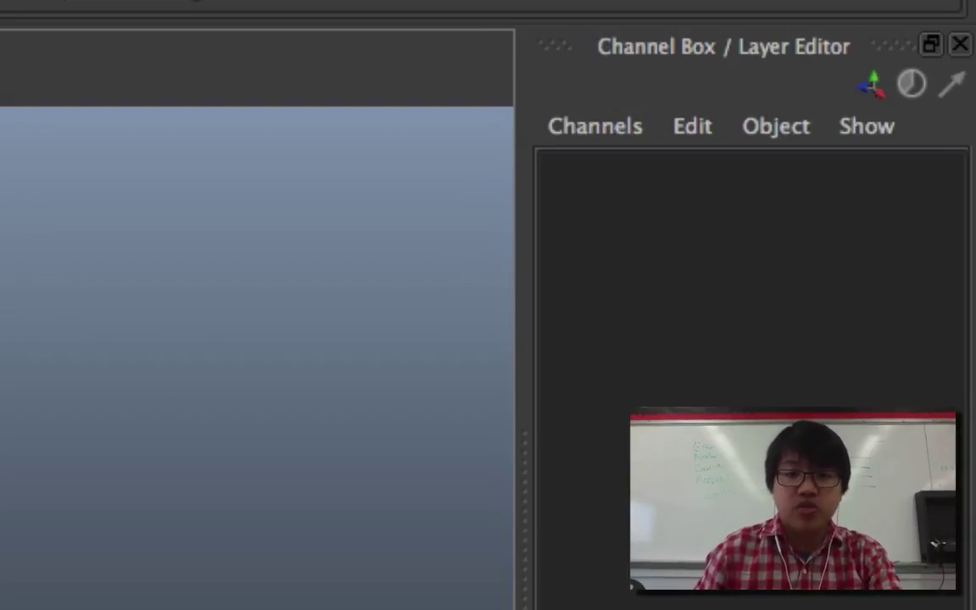
key("ctrl+z")
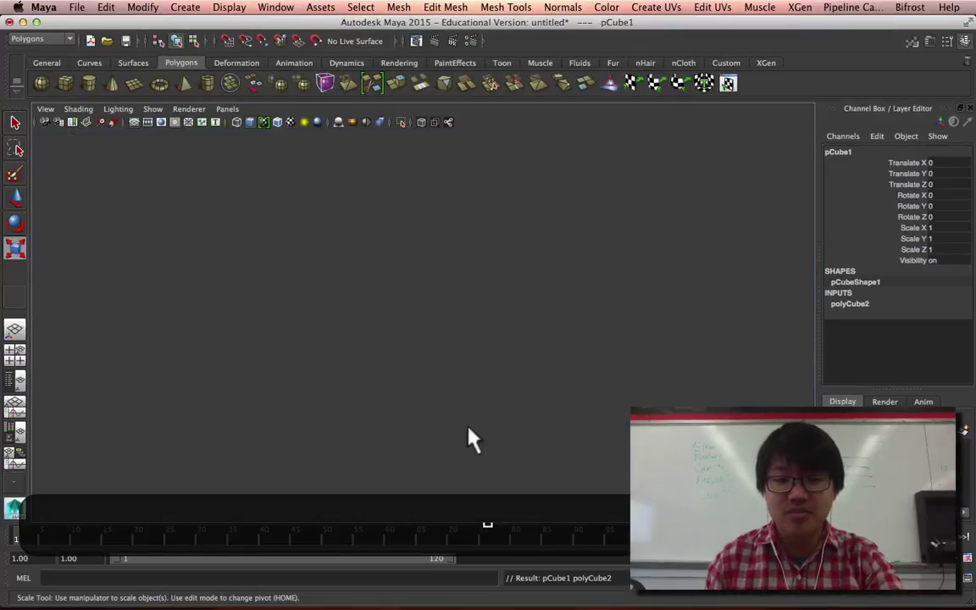
- In a single side view, stretch the new cube into a leg with Scale Y 4.5 under the tabletop
key("space")
key("r")
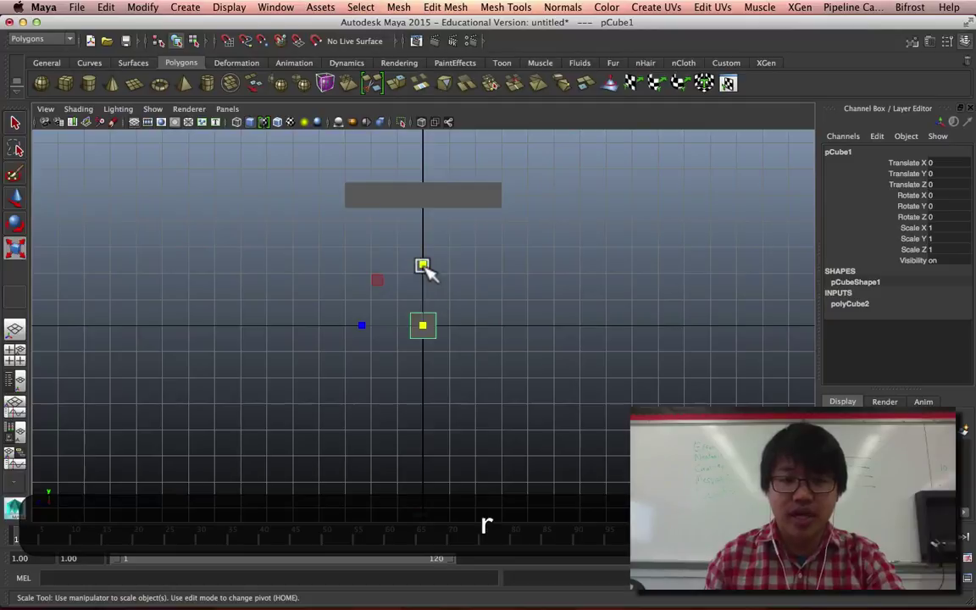
left_click_drag(423, 267, 427, 212)
left_click(955, 239)
type("5")
key("Return")
key("w")
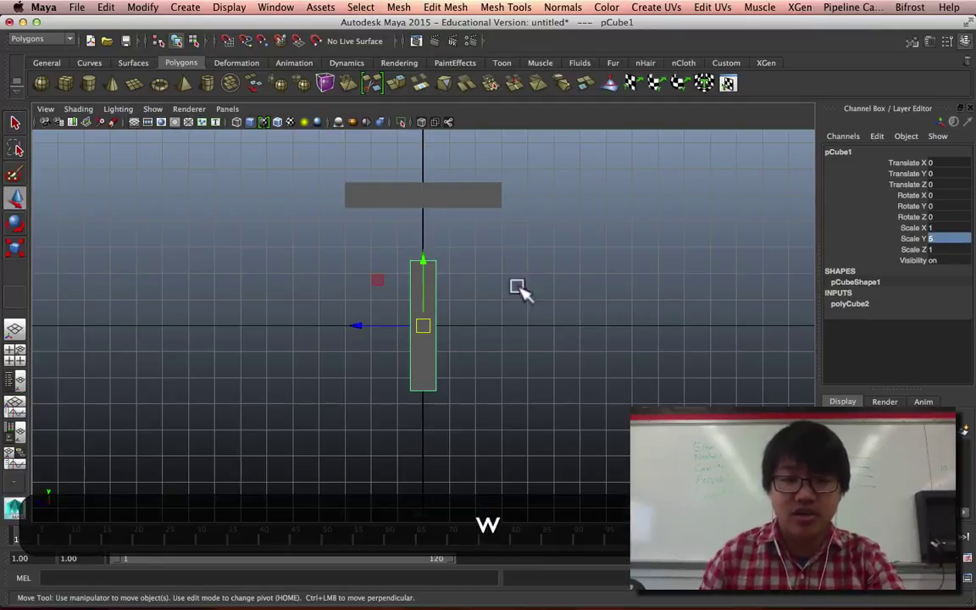
left_click_drag(424, 327, 370, 260)
double_click(942, 237)
type("4.5")
key("Return")
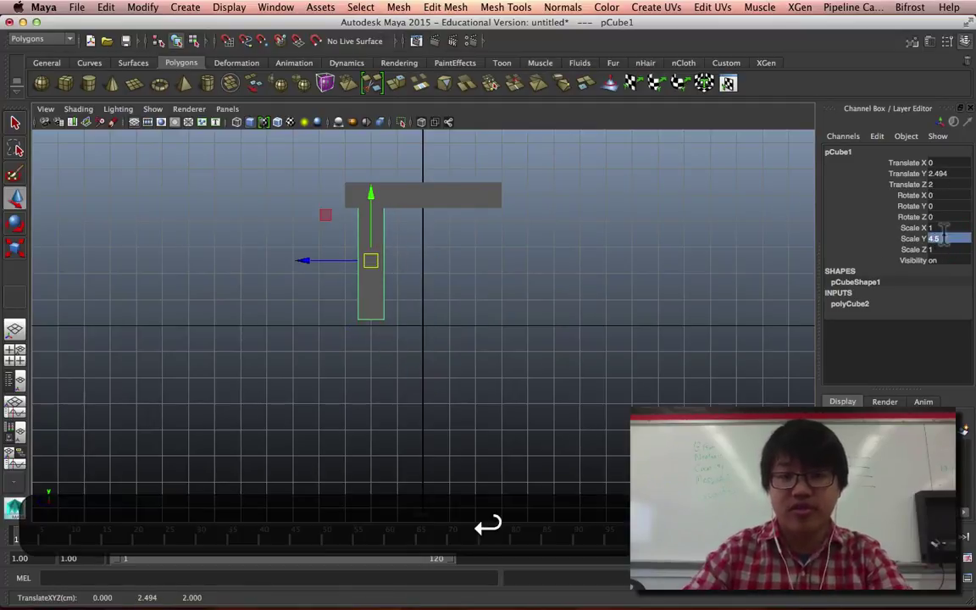
- Set the leg's Translate Y to 2.25 and reselect the leg
left_click_drag(370, 197, 372, 202)
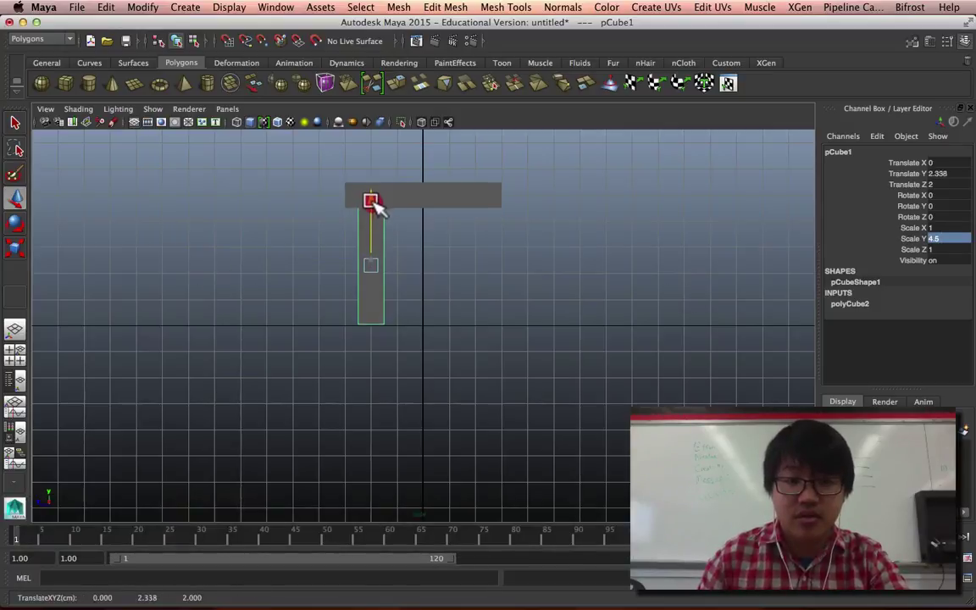
double_click(964, 173)
type("2")
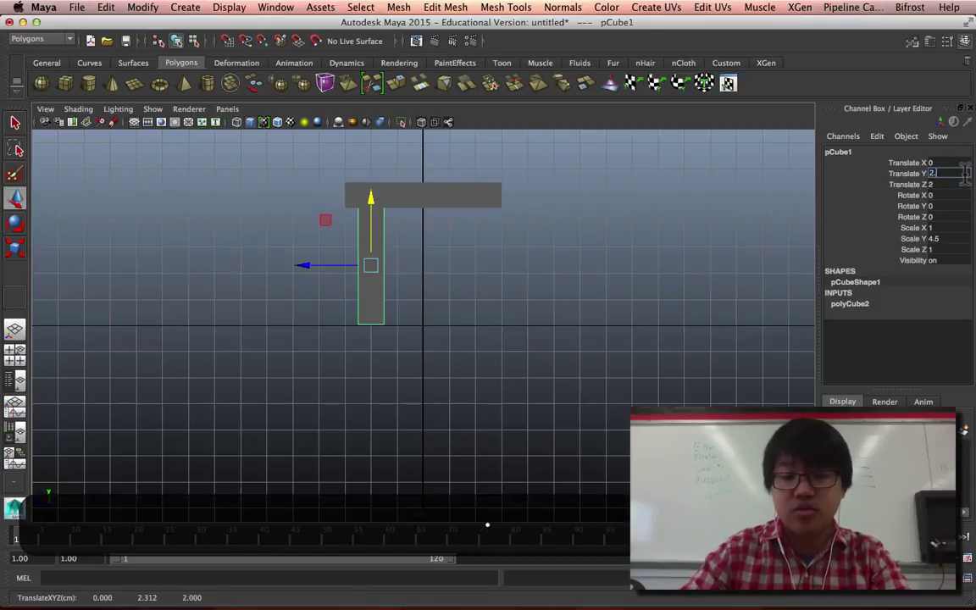
type(".25")
key("Return")
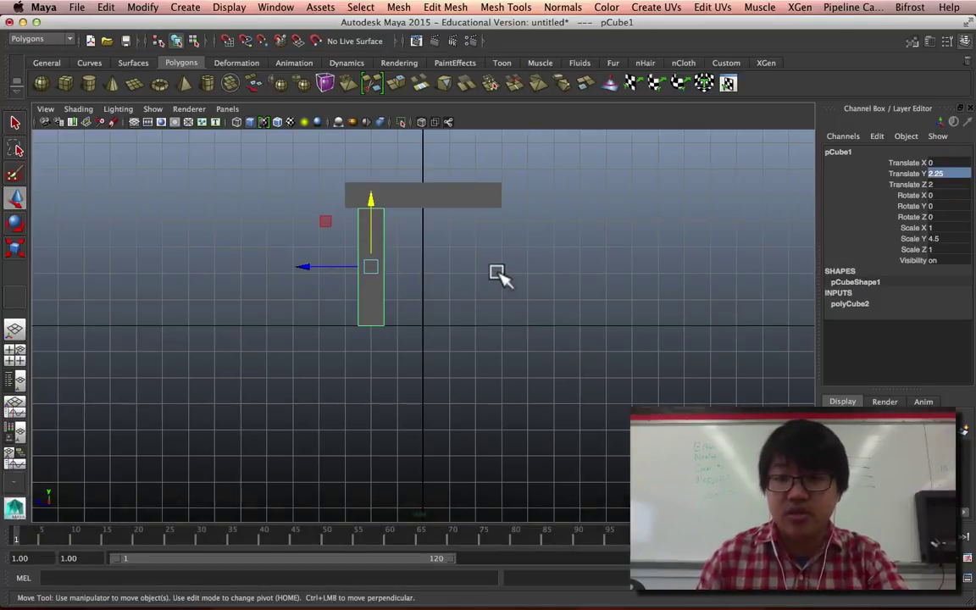
left_click(413, 278)
left_click(375, 275)
- Duplicate the leg and place the copy at Translate Z -2 and X 4.5
key("super+d")
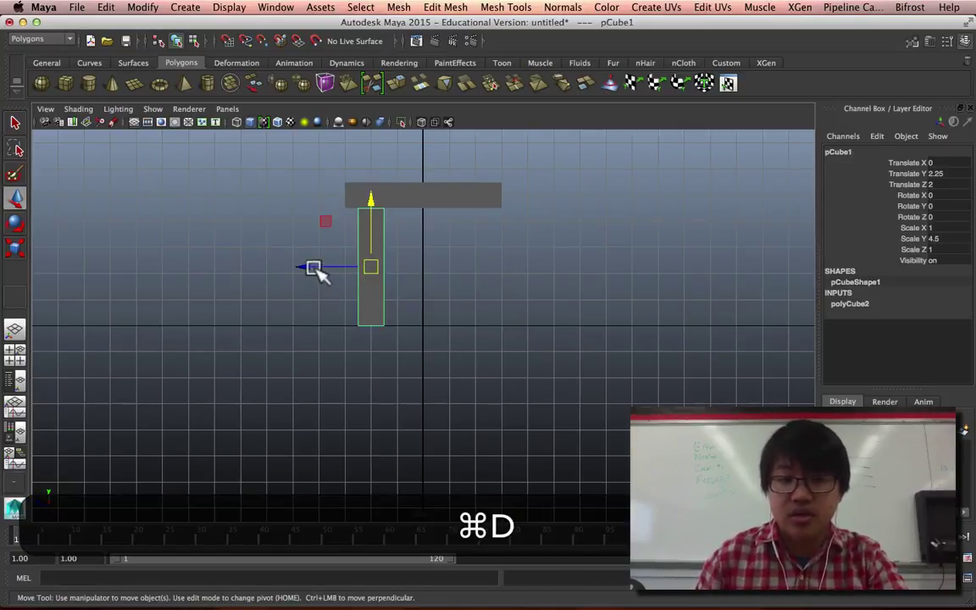
left_click_drag(316, 270, 415, 270)
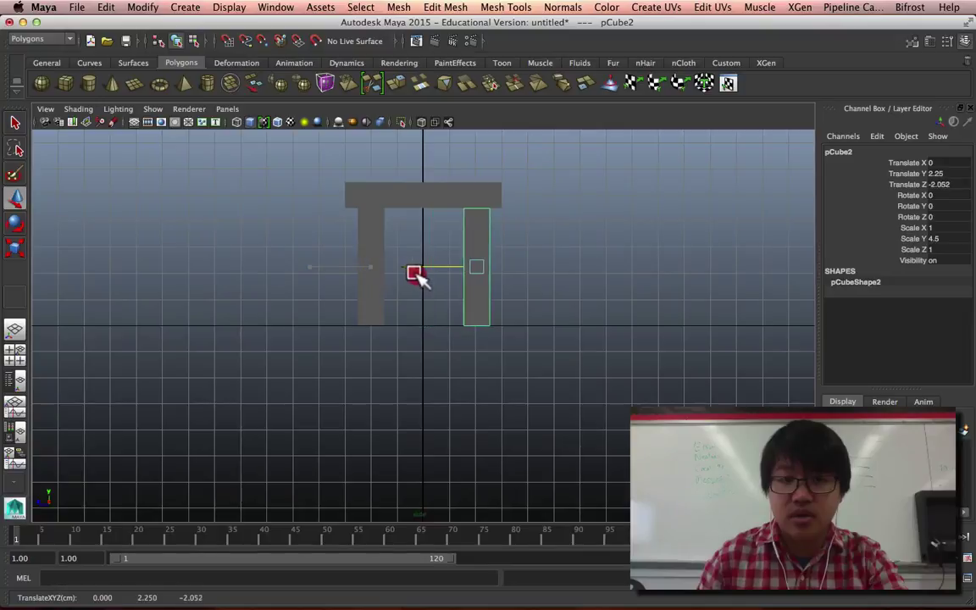
left_click(952, 174)
key("Return")
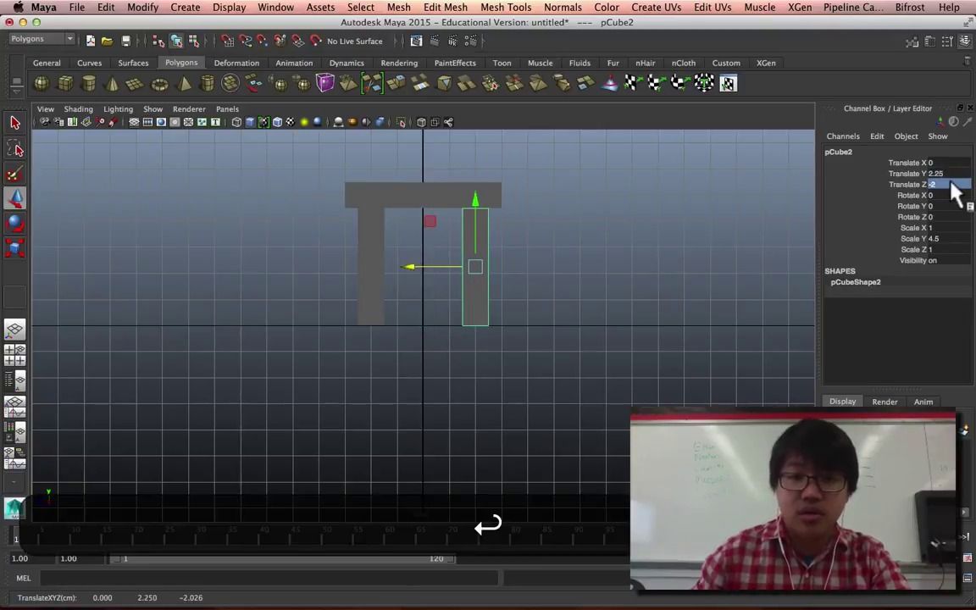
left_click(542, 335)
key("space")
key("space")
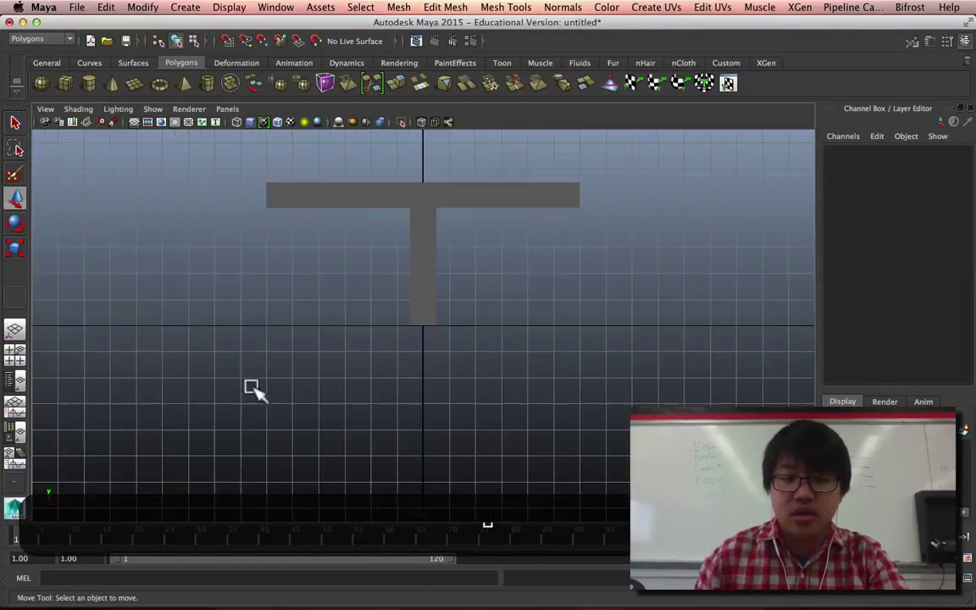
left_click(423, 324)
left_click_drag(497, 270, 618, 267)
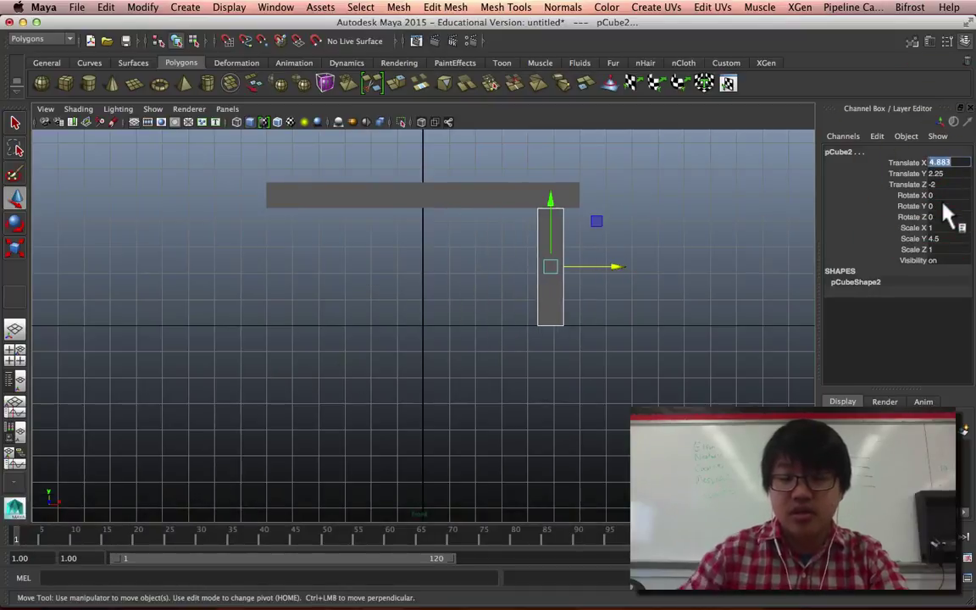
type("4.5")
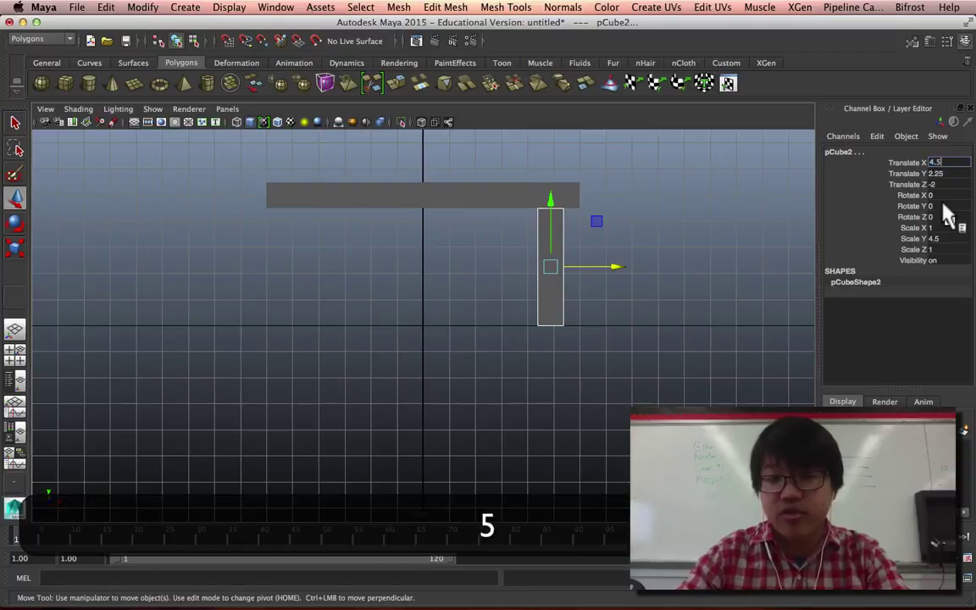
key("Return")
- Duplicate that leg to Translate X -4.5, then return to perspective and orbit the table
key("super+d")
left_click_drag(616, 268, 366, 268)
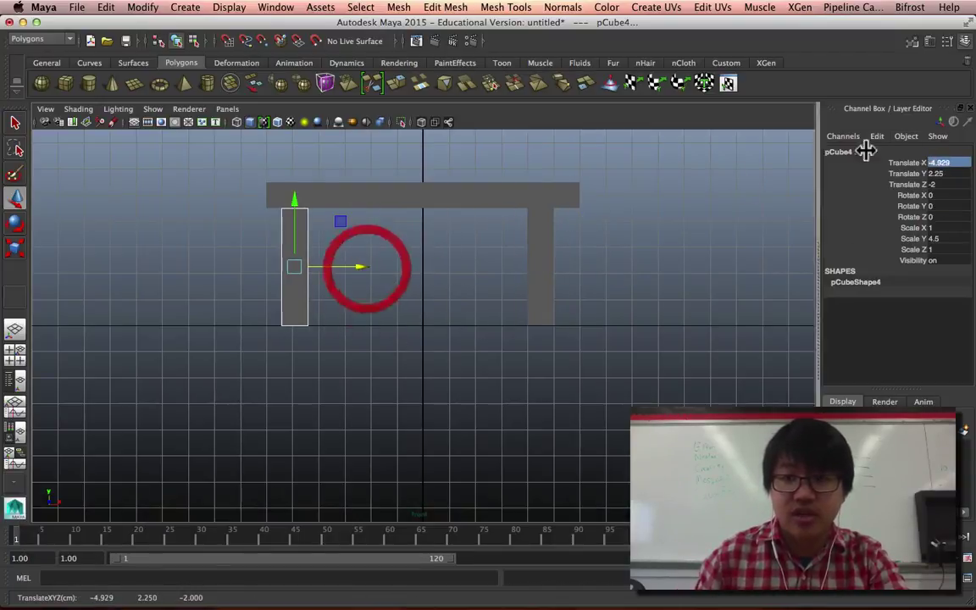
left_click(953, 161)
type("-4.5")
key("Return")
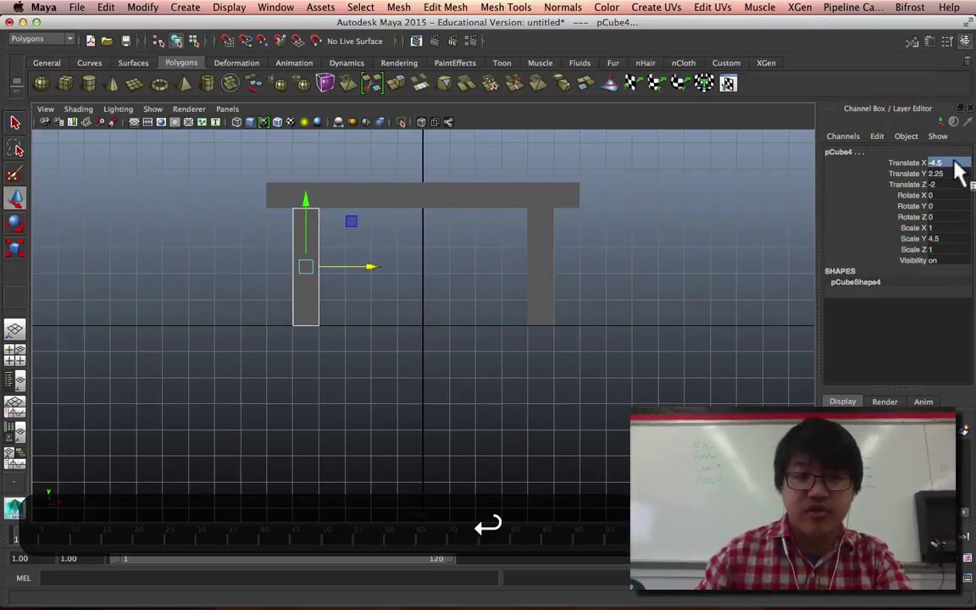
left_click(584, 316)
key("space")
key("space")
left_click_drag(584, 298, 415, 306, "alt")
- Rename the front-left leg tableLeg1, then select the back-left leg pCube1
left_click(370, 327)
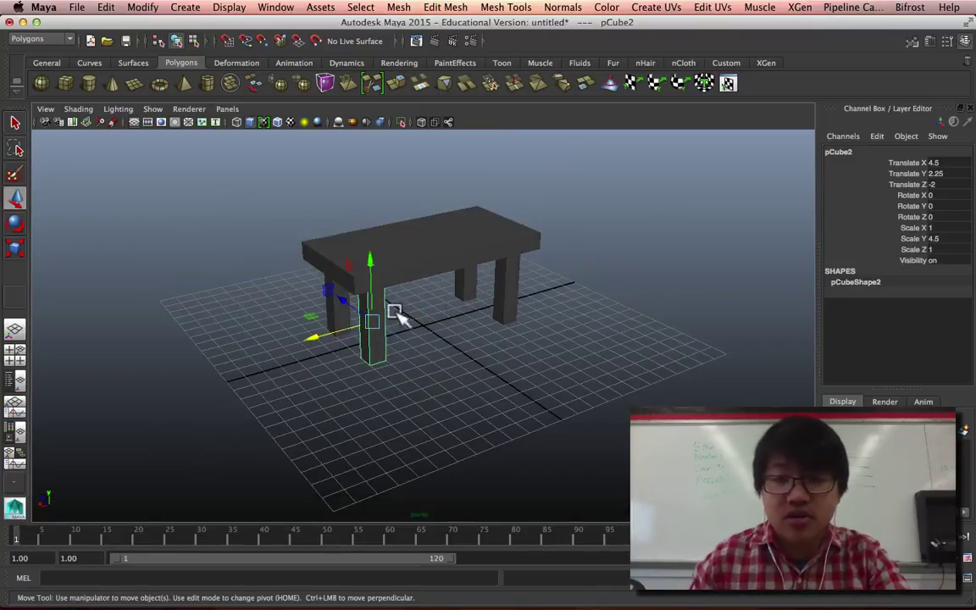
left_click(856, 154)
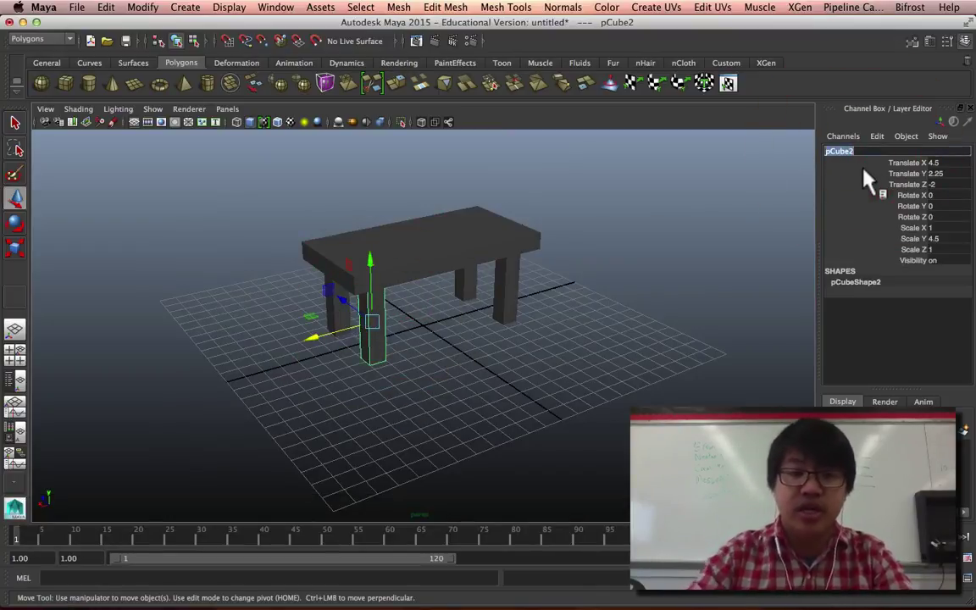
type("tableLeg1")
key("Return")
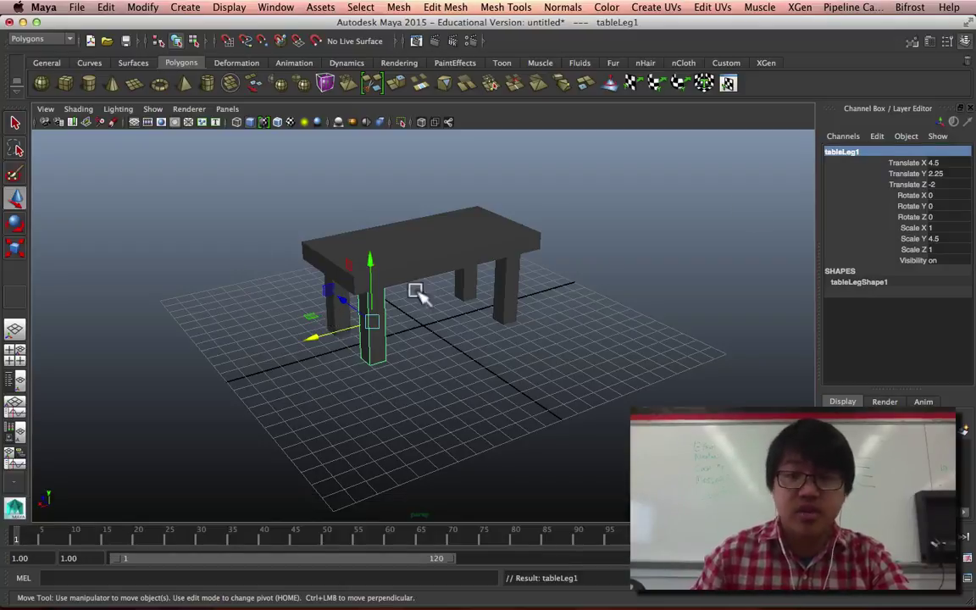
left_click(305, 404)
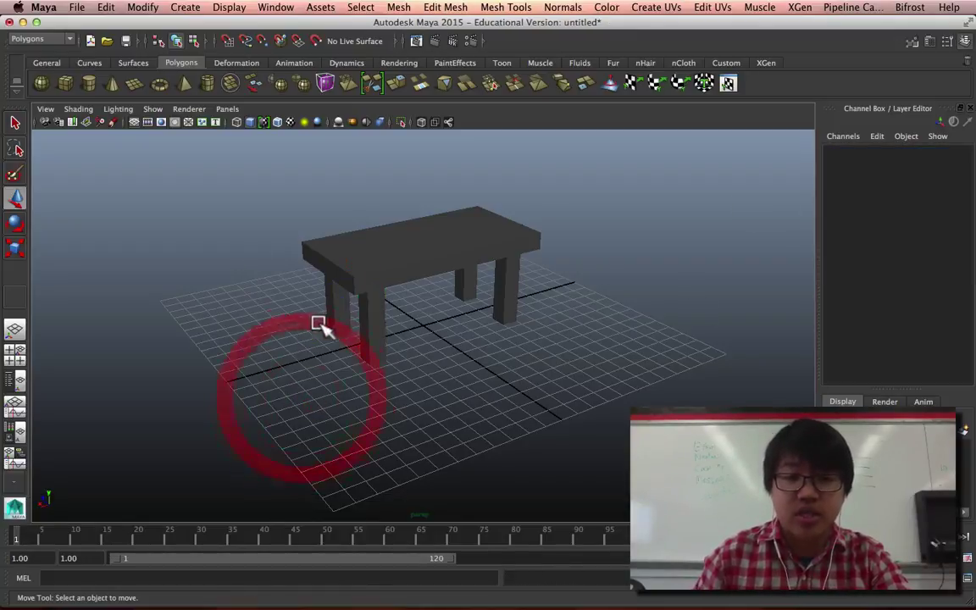
left_click(332, 320)
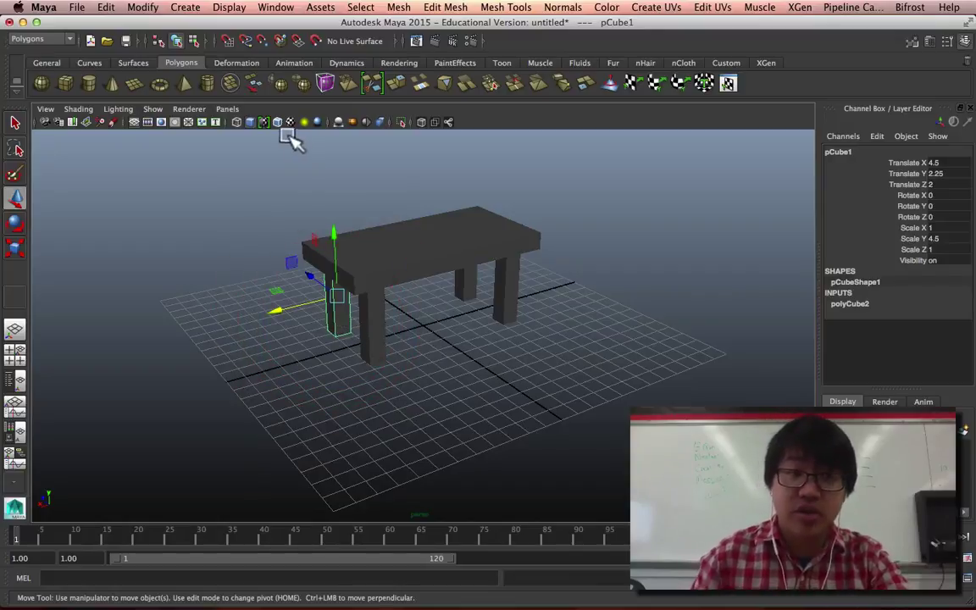
left_click(277, 6)
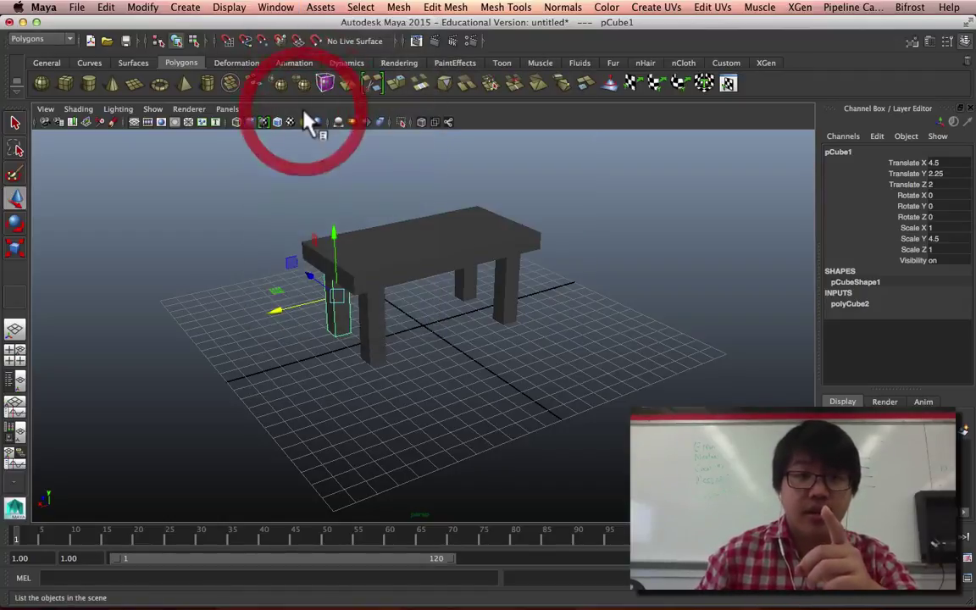
- Open the Outliner, identify the table pieces, and rename pCube1 to tableLeg2
left_click(307, 117)
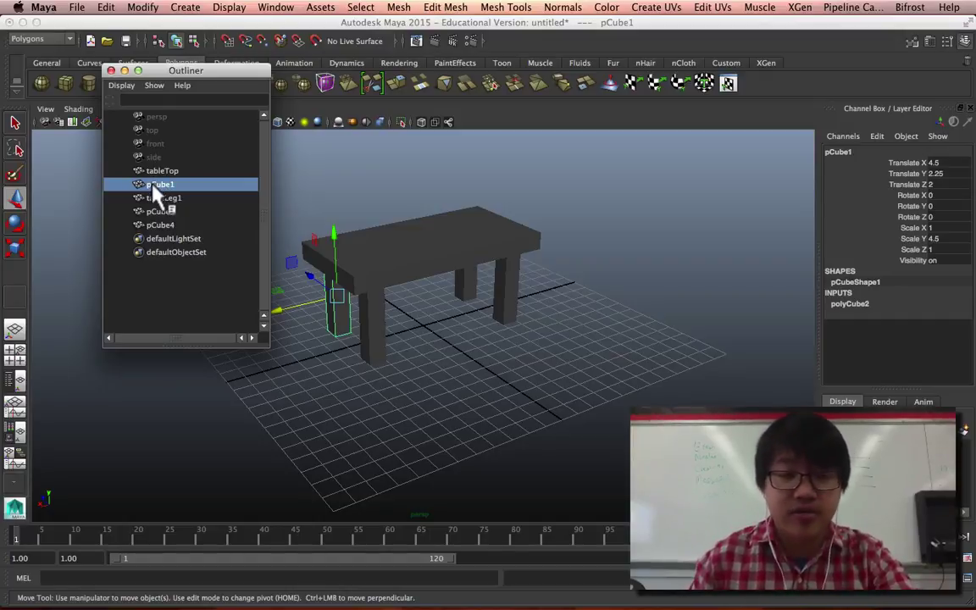
middle_click_drag(157, 190, 258, 284)
left_click(172, 173)
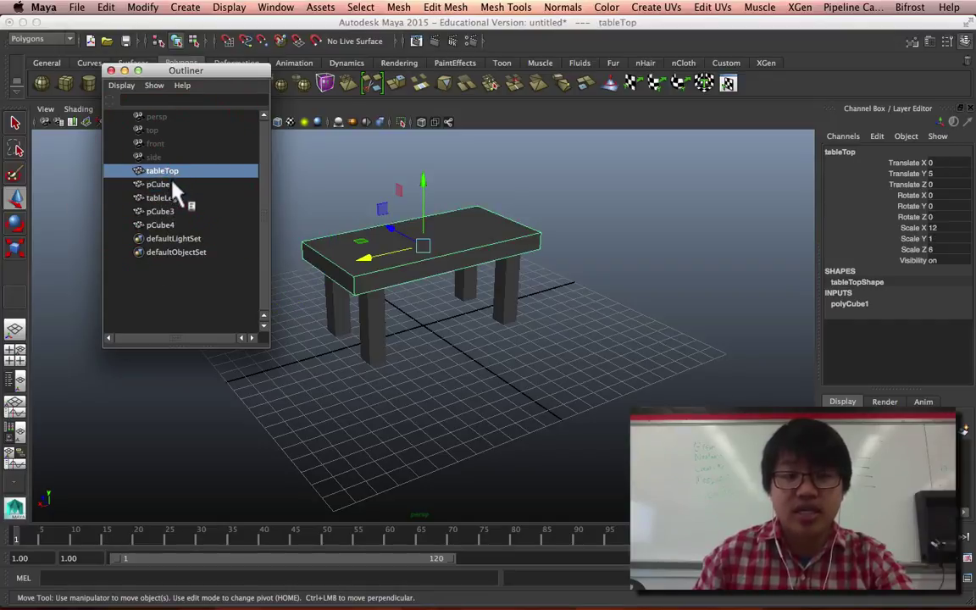
left_click(172, 183)
left_click(172, 196)
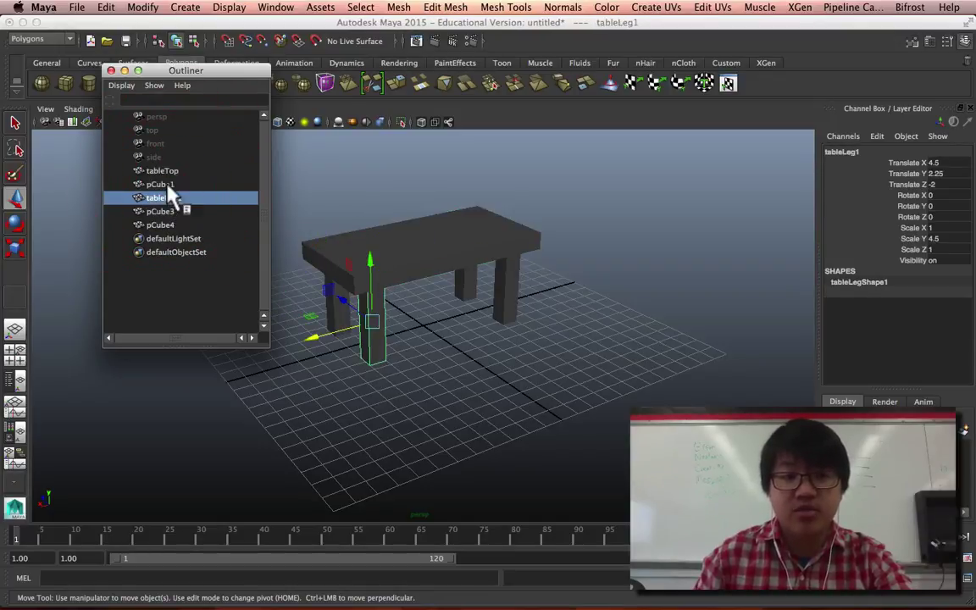
double_click(163, 184)
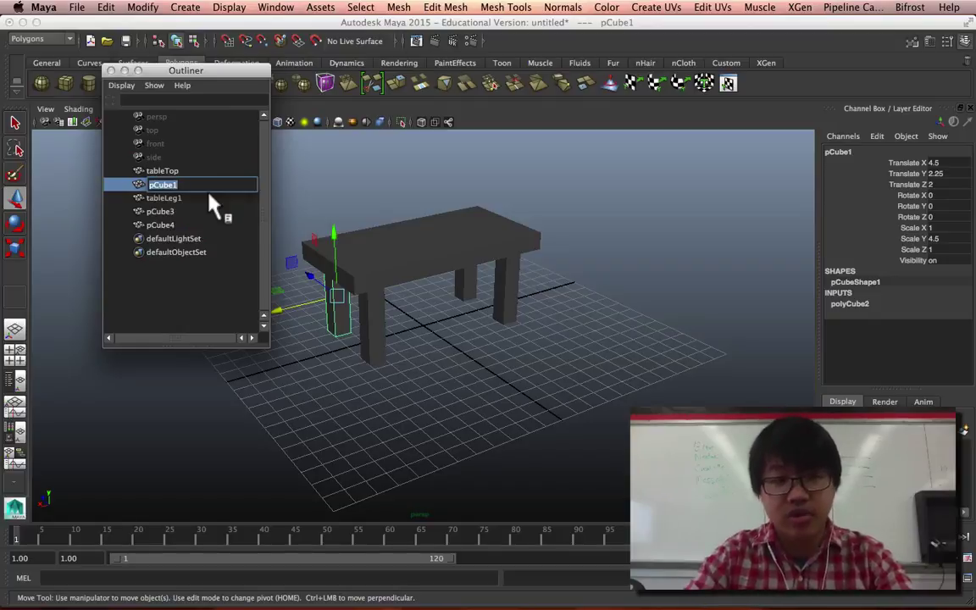
type("tableLeg2")
key("Return")
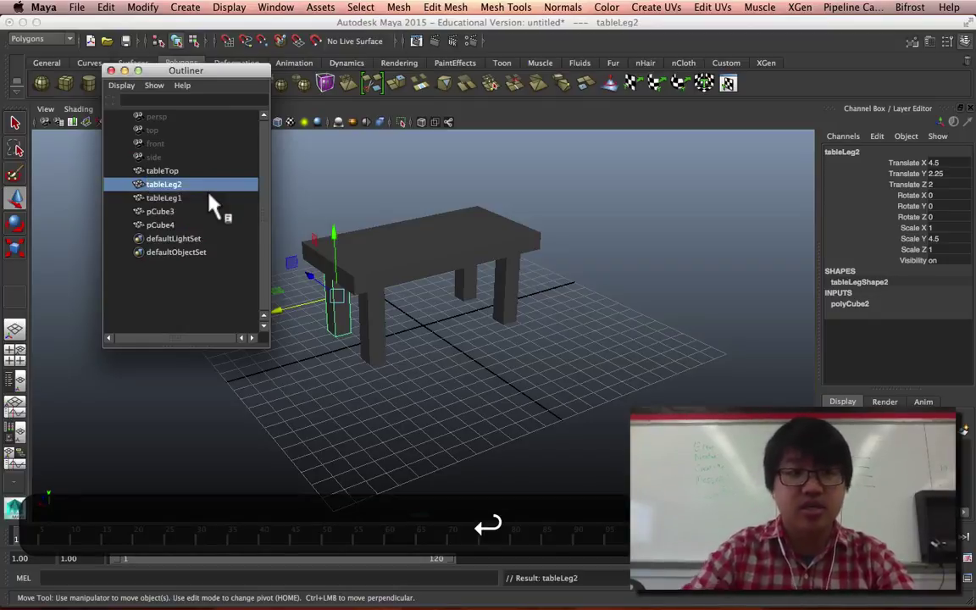
- Rename pCube3 to tableLeg3 and pCube4 to tableLeg4, then reposition the Outliner window
double_click(170, 211)
type("Tab")
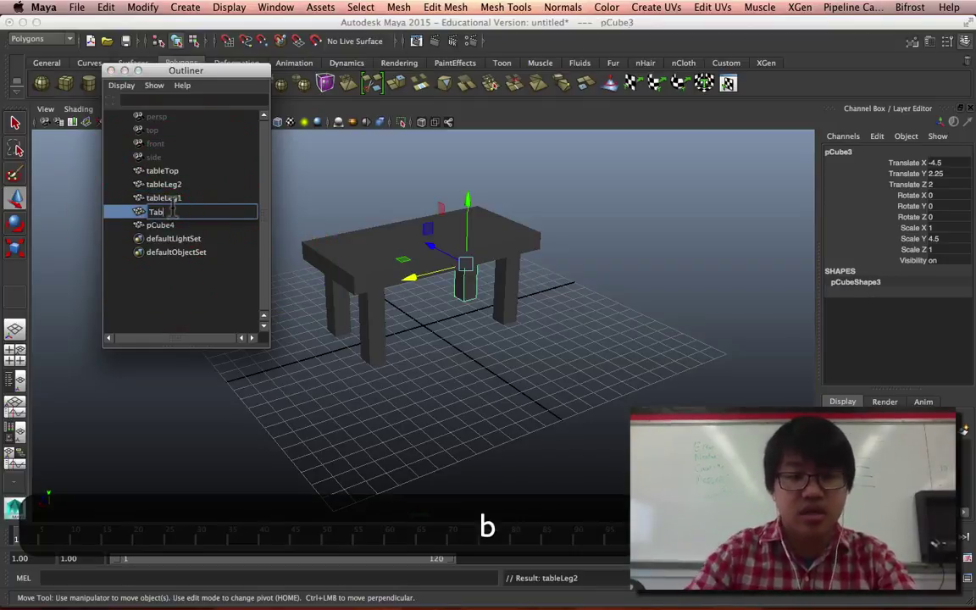
type("leLeg2")
key("BackSpace")
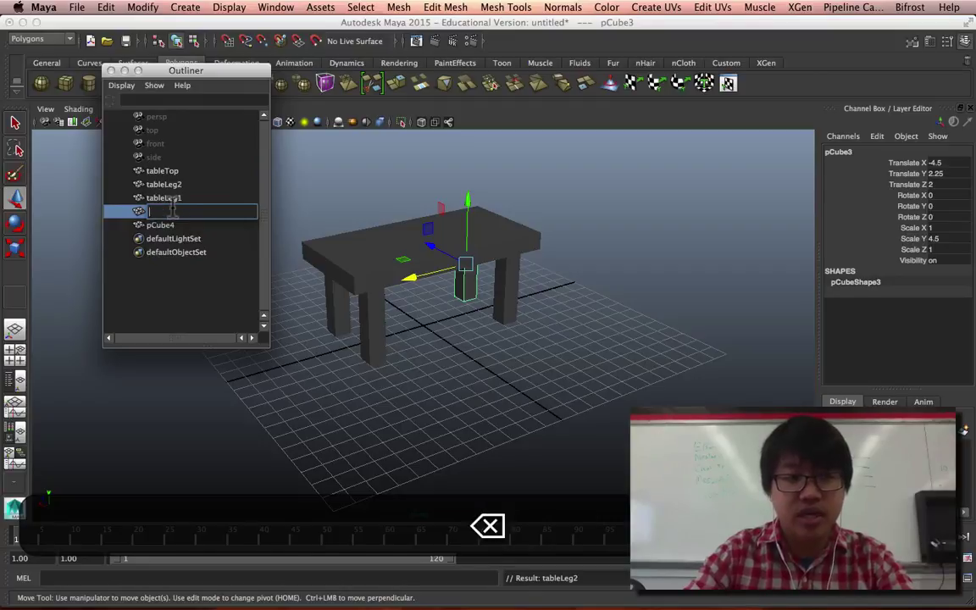
type("tableLeg3")
key("Return")
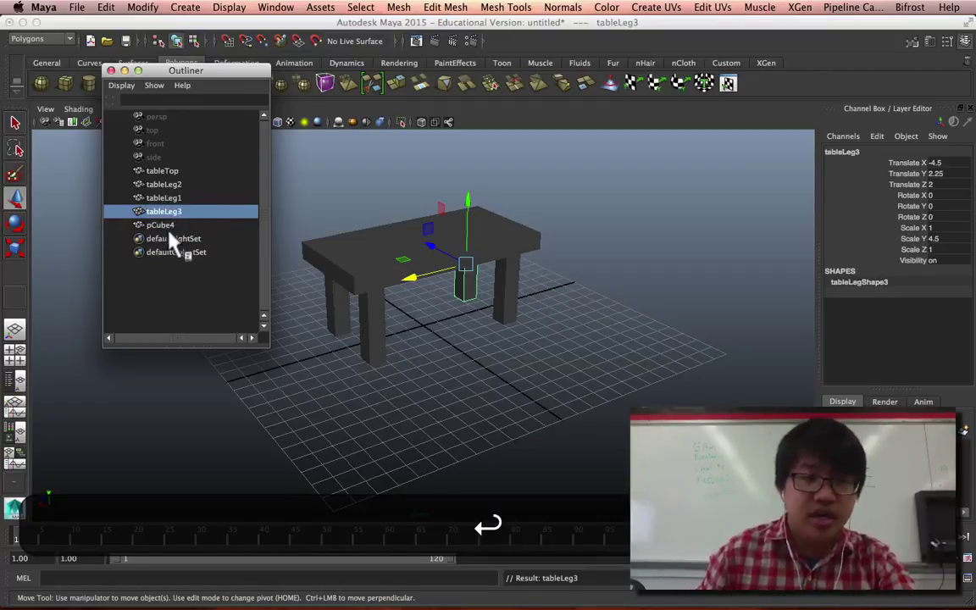
double_click(159, 224)
type("tablE")
type("eg5")
key("Return")
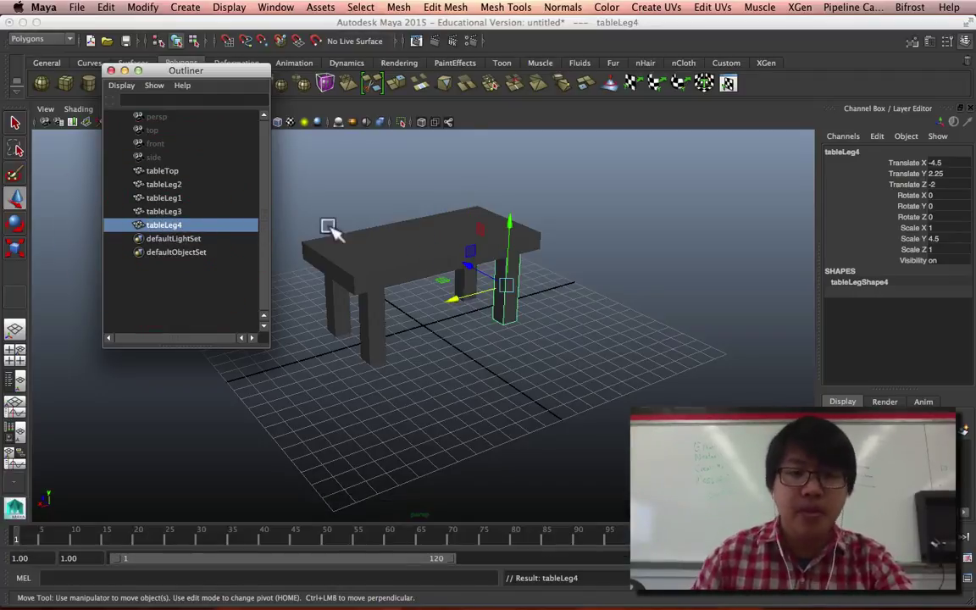
left_click_drag(174, 71, 138, 155)
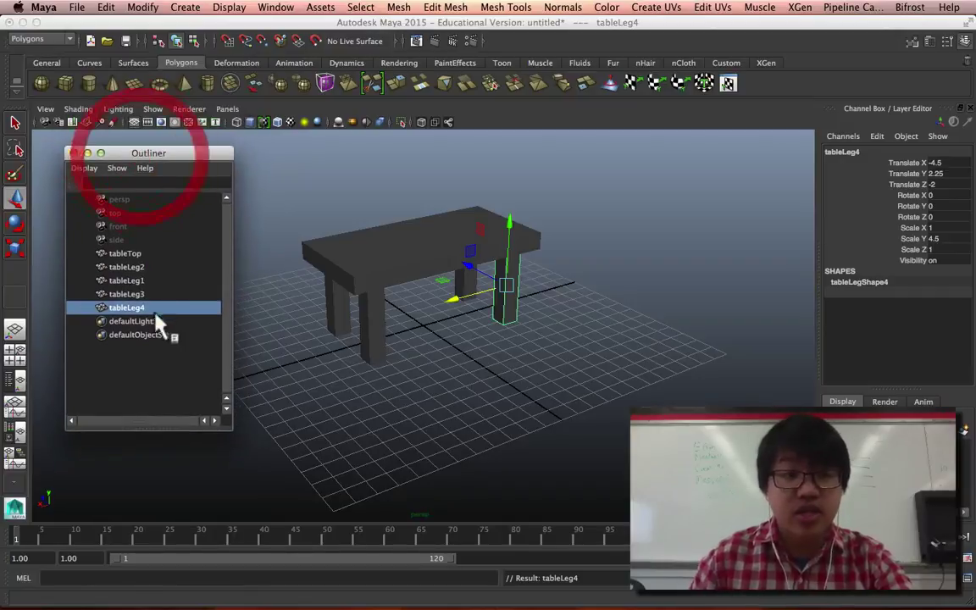
- Select tableTop and the four legs one by one in the Outliner
left_click(149, 255)
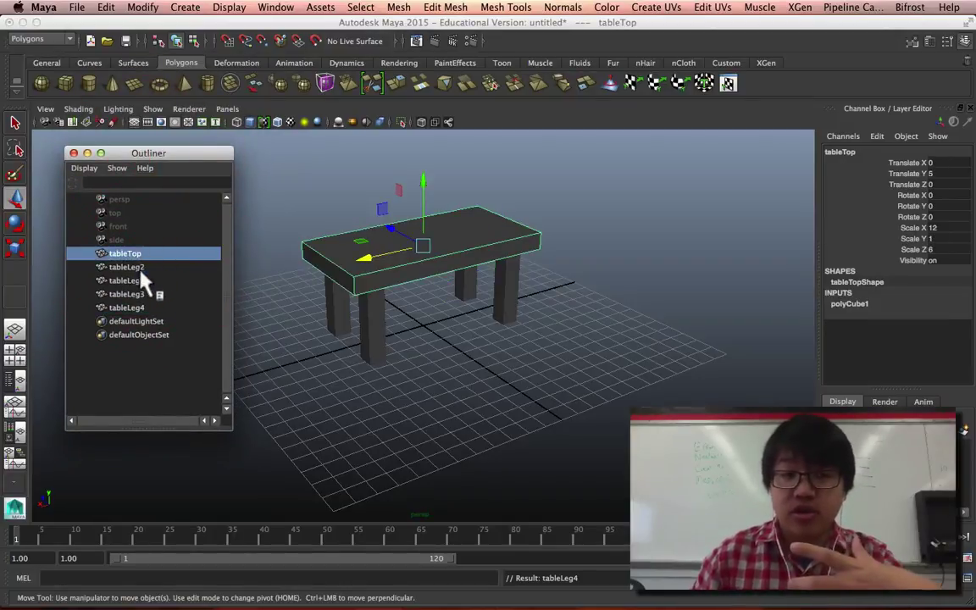
left_click(144, 268)
left_click(141, 281)
left_click(141, 294)
left_click(139, 306)
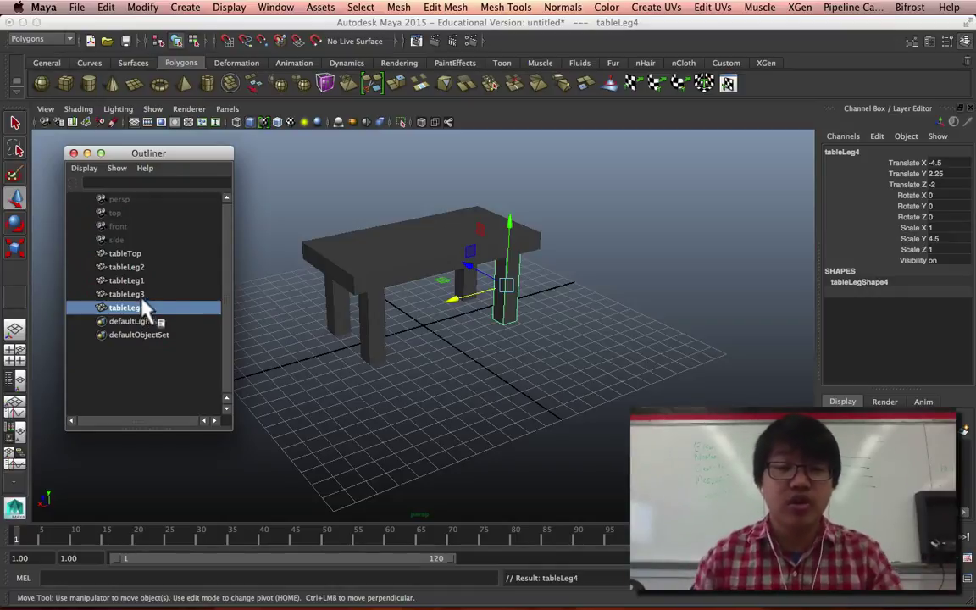
- Create a new cube, move it back along Z, and set its X, Y, Z scale to 0
left_click(65, 82)
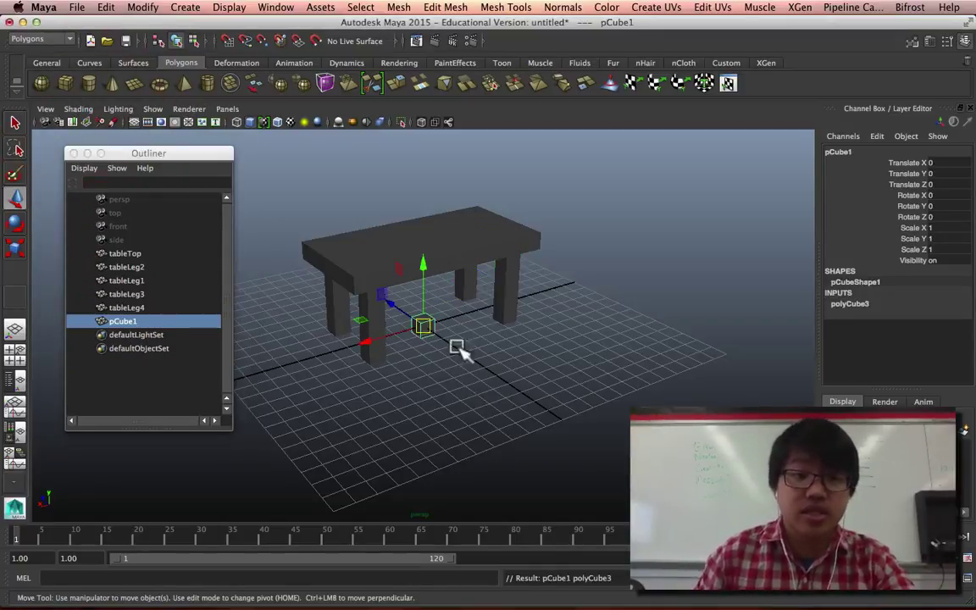
key("r")
key("w")
left_click_drag(398, 312, 461, 342)
left_click_drag(926, 249, 936, 237)
type("0")
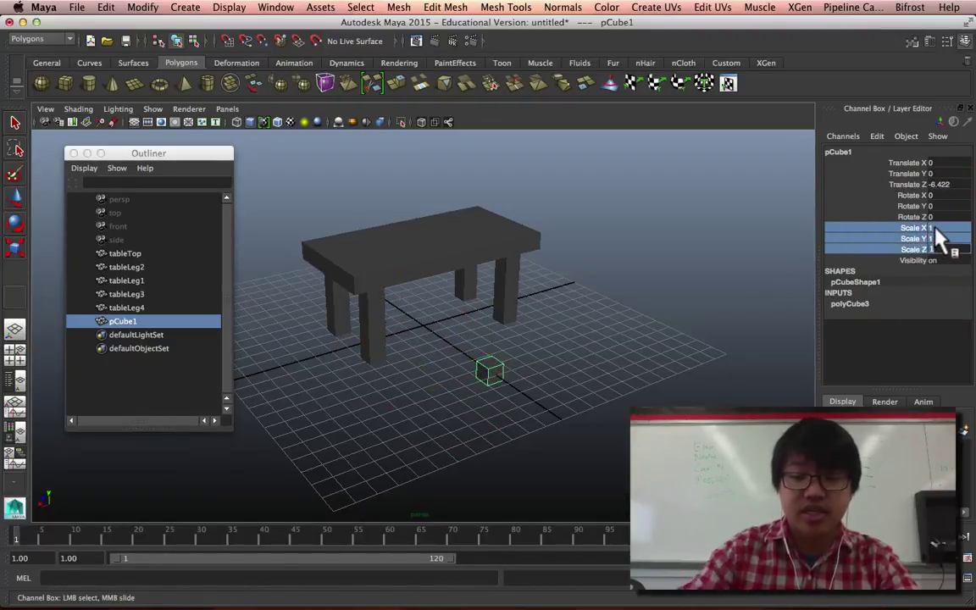
key("Return")
- Orbit around the table and select the invisible pCube1 in the Outliner to remove it
left_click(505, 432)
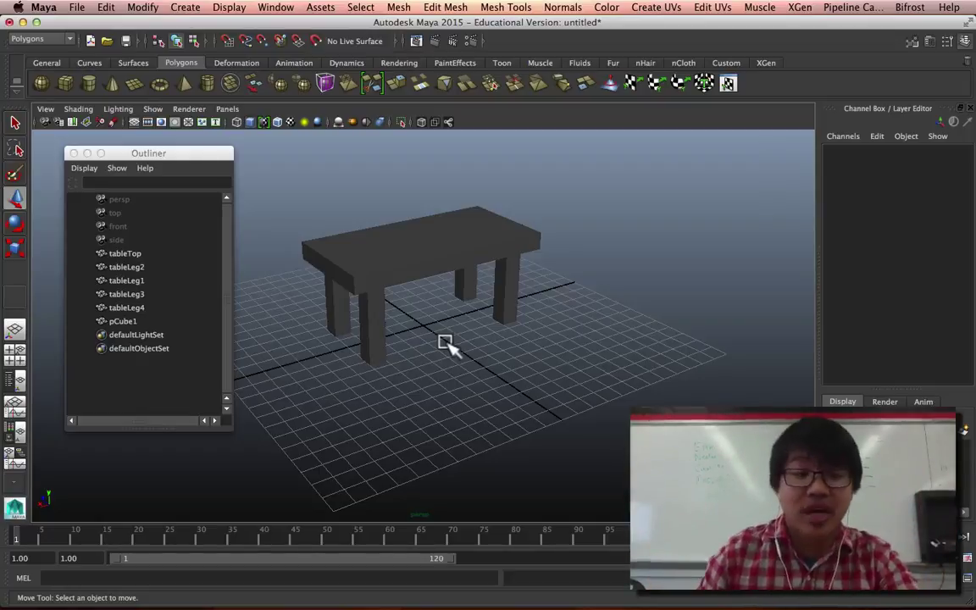
left_click_drag(432, 344, 468, 355, "alt")
left_click_drag(316, 179, 663, 480)
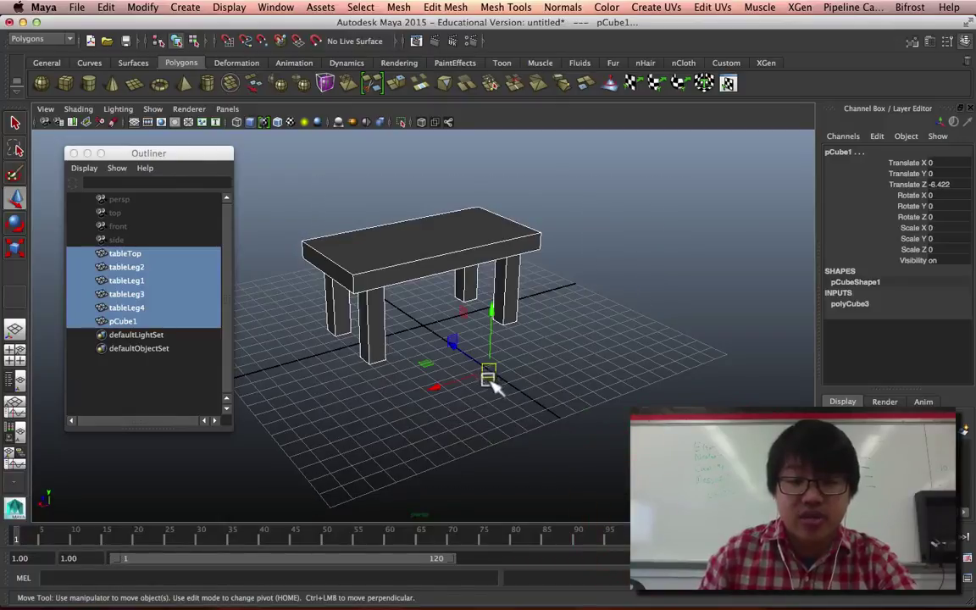
left_click(461, 413)
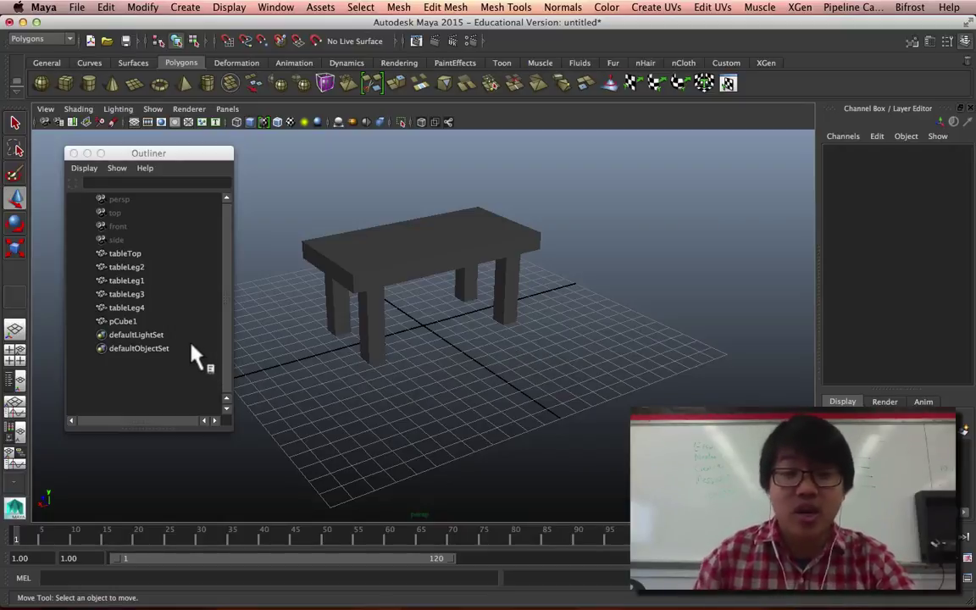
left_click(126, 320)
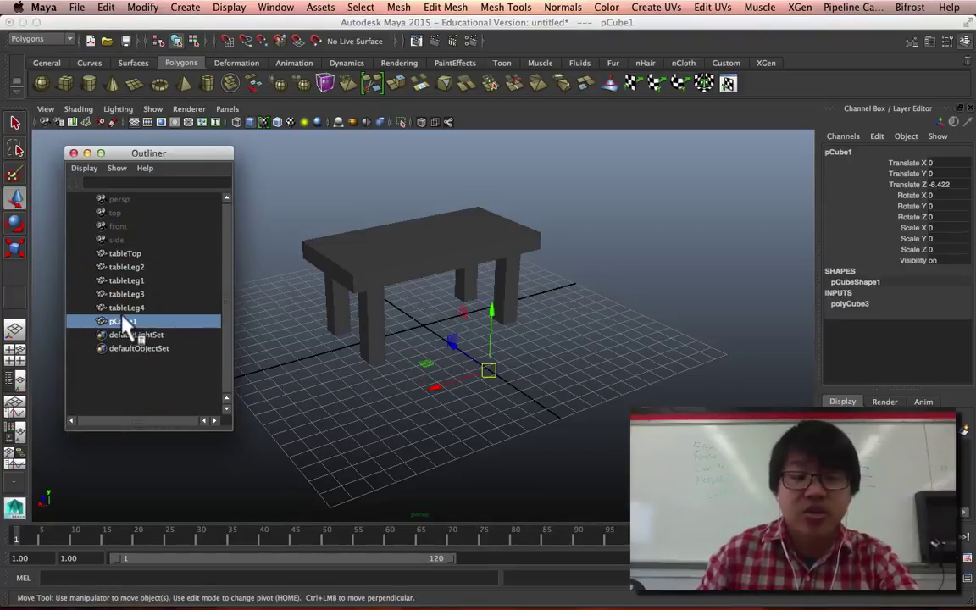
middle_click_drag(131, 324, 144, 364)
middle_click_drag(129, 319, 129, 319)
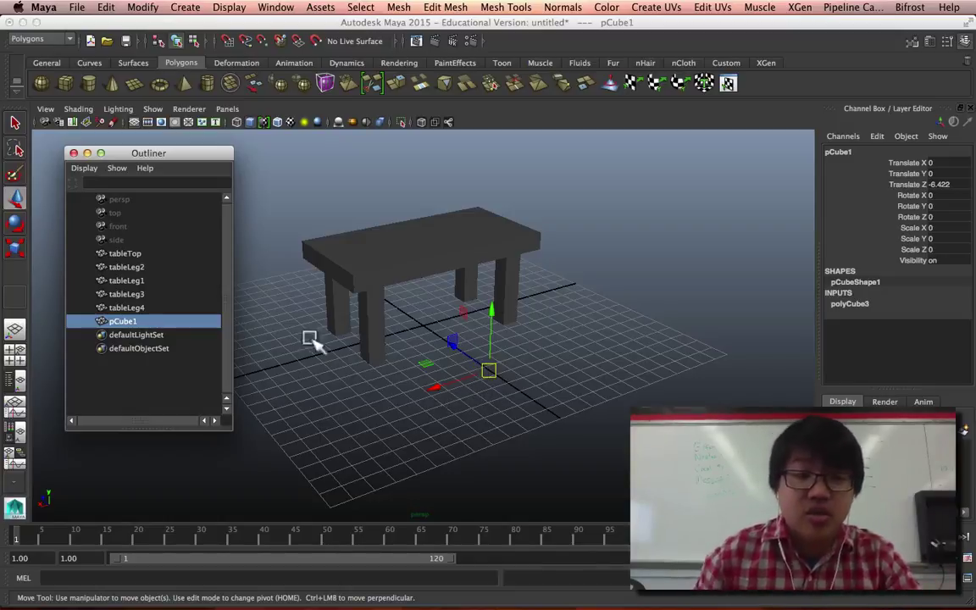
mouse_move(95, 286)
middle_mouse_down()
mouse_move(78, 320)
mouse_move(120, 326)
mouse_move(87, 327)
mouse_move(106, 283)
middle_mouse_up()
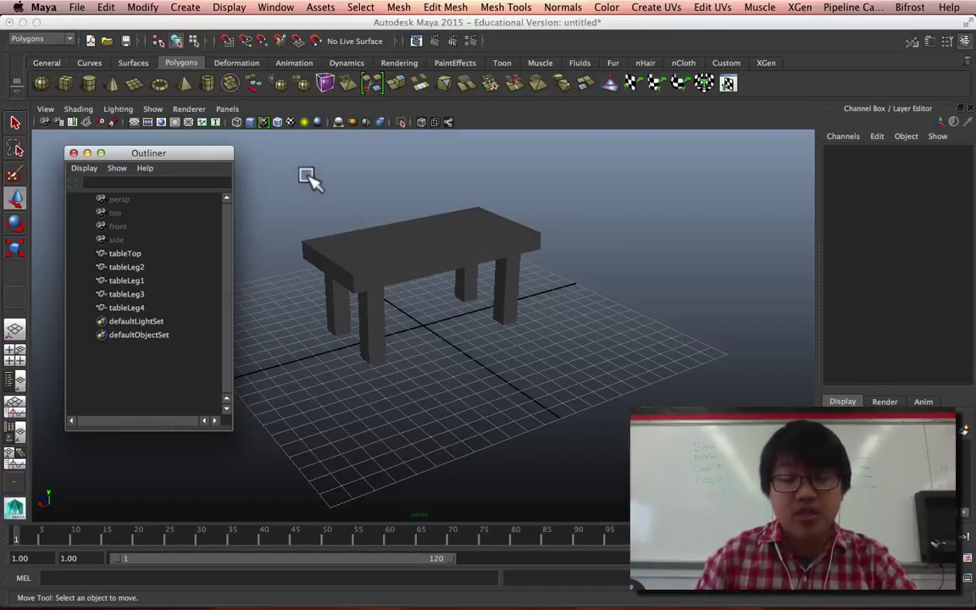
- Select tableTop through tableLeg4 in the Outliner and group them into group1 with Cmd+G
left_click_drag(292, 163, 579, 407)
left_click(167, 359)
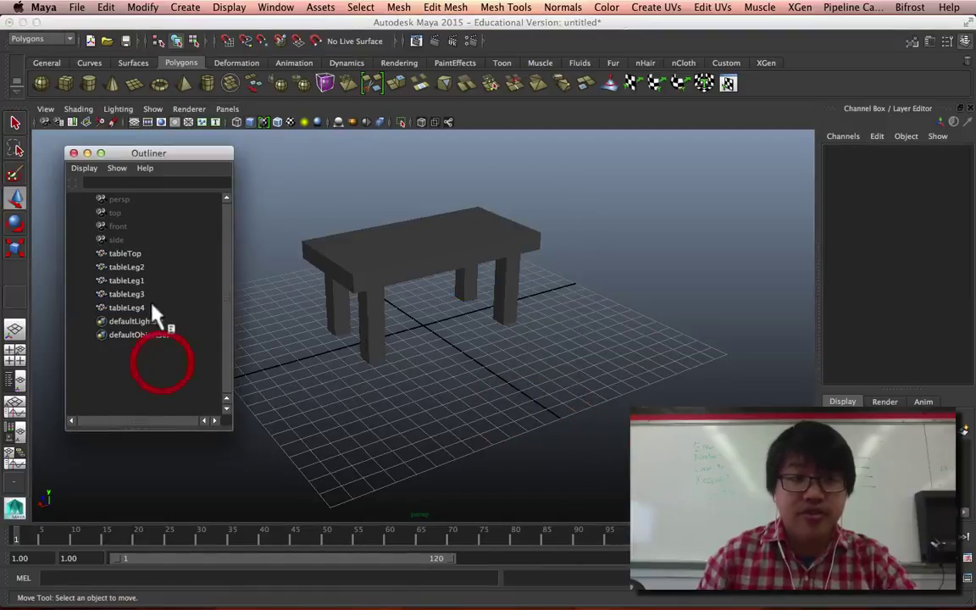
left_click_drag(127, 253, 141, 315)
left_click(106, 8)
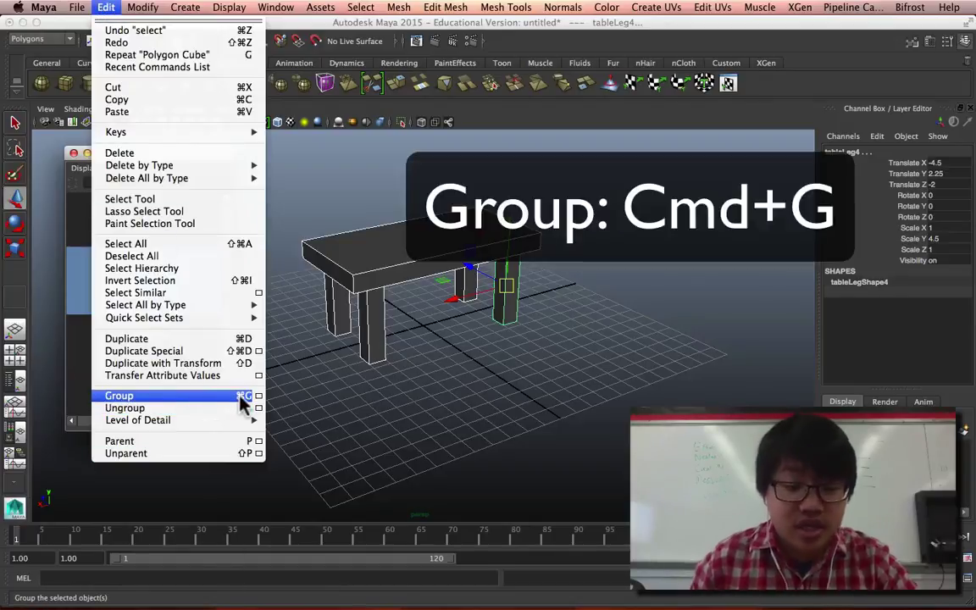
left_click(106, 8)
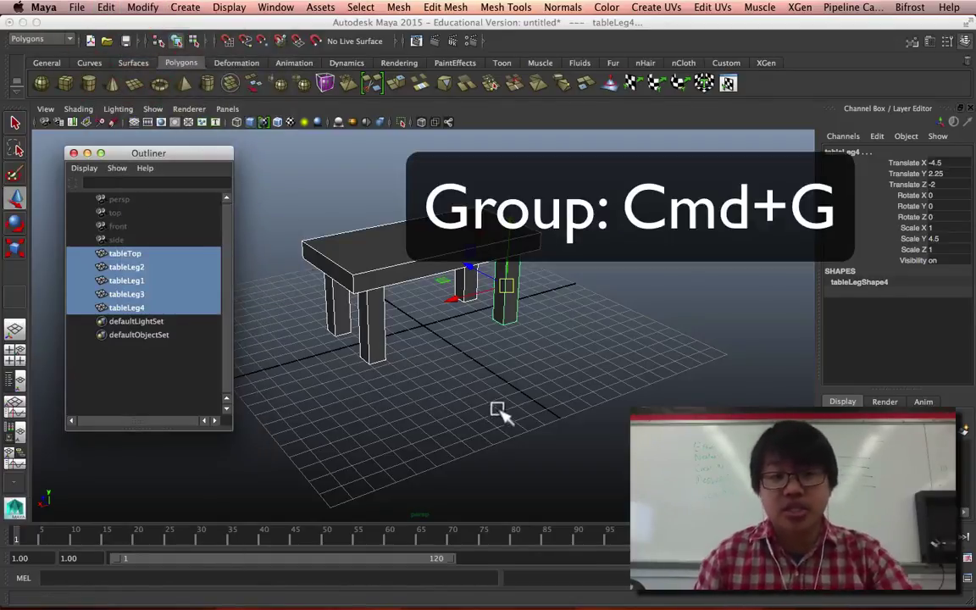
key("super+g")
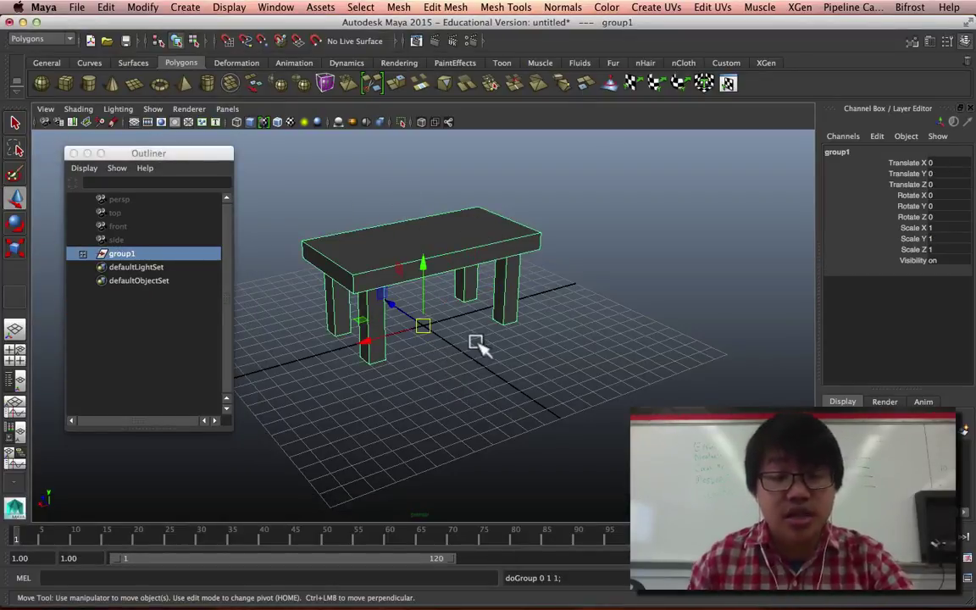
- Expand group1 in the Outliner and rename it to tableGroup
left_click_drag(394, 304, 453, 364)
key("z")
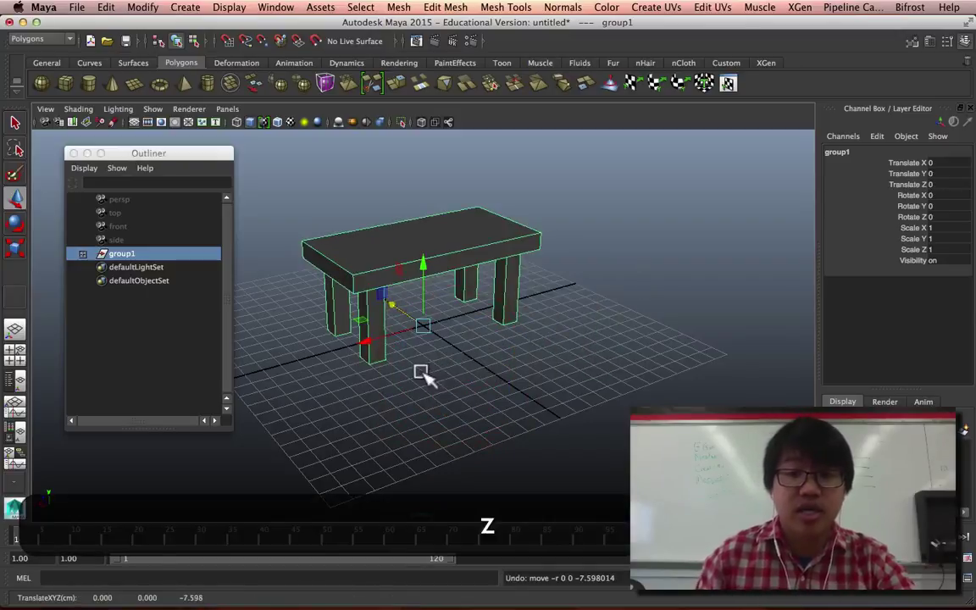
left_click(82, 254)
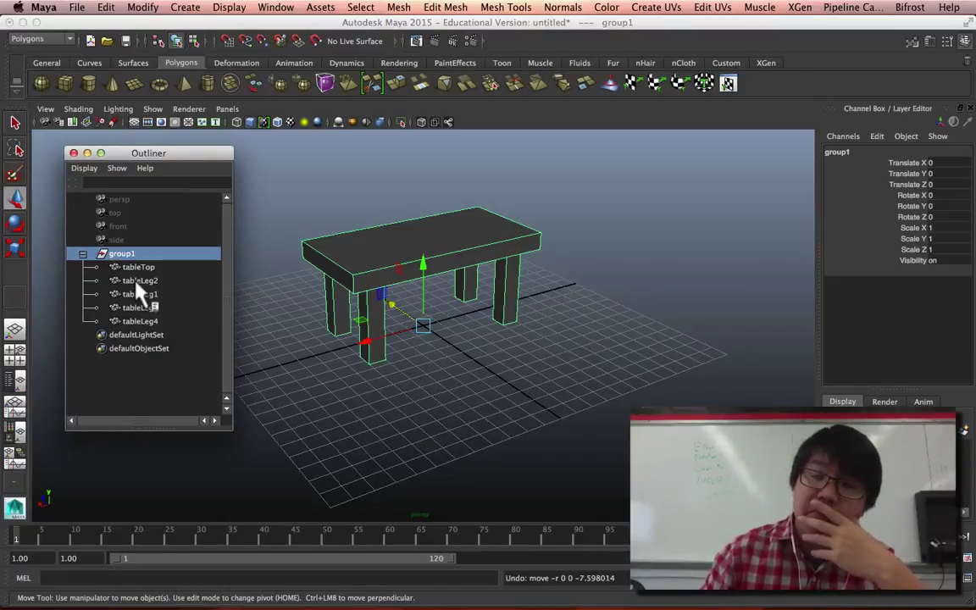
left_click(128, 256)
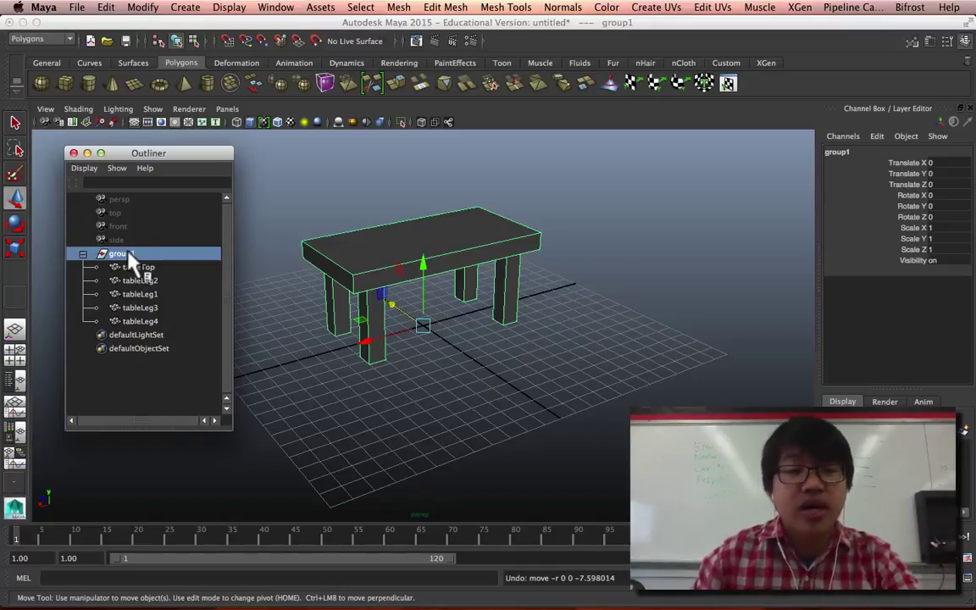
double_click(128, 254)
type("tab")
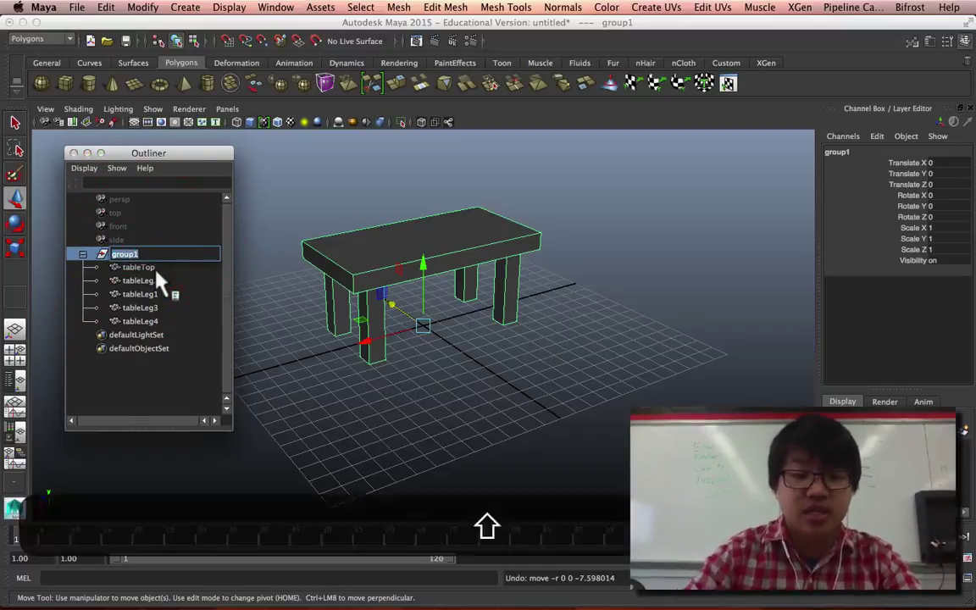
type("leGroup")
key("Return")
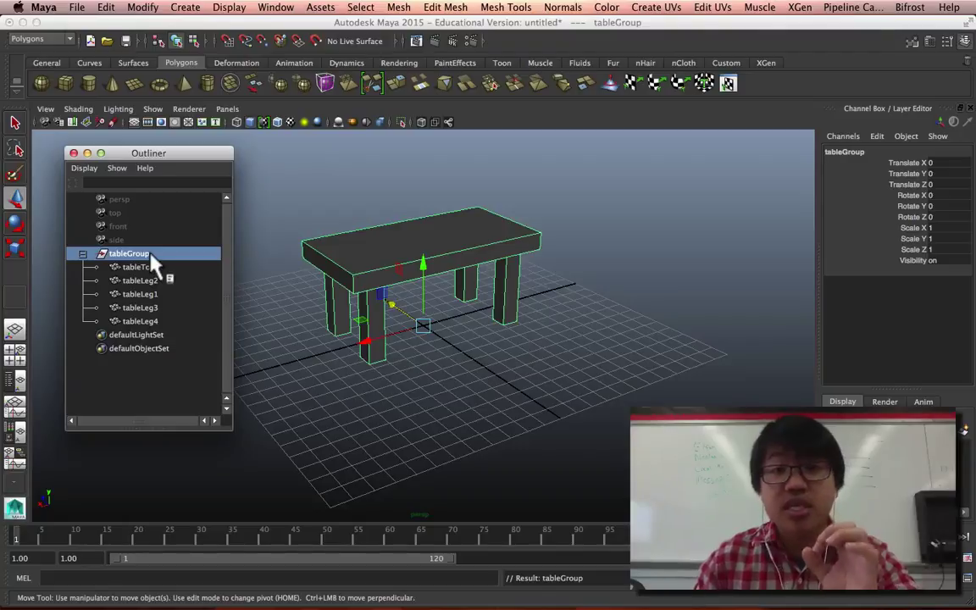
- Close the Outliner, select the tabletop, and bring up the Window menu
left_click(141, 267)
left_click(146, 321)
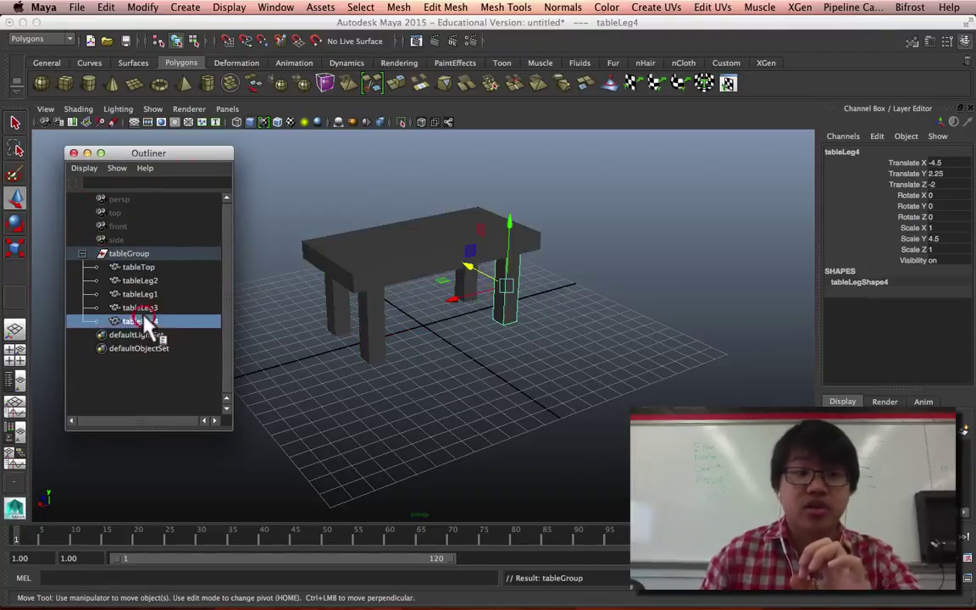
left_click(413, 419)
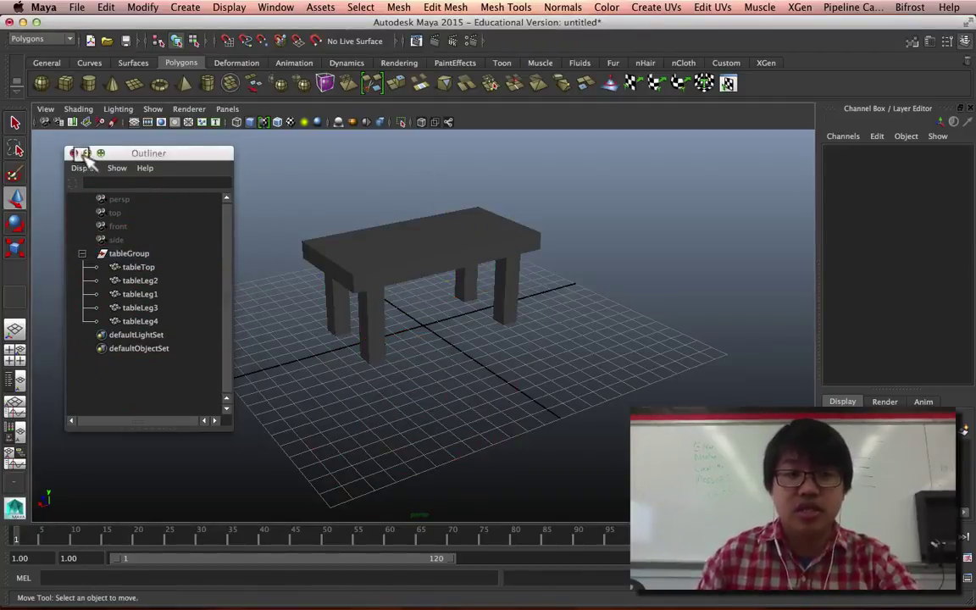
left_click(83, 153)
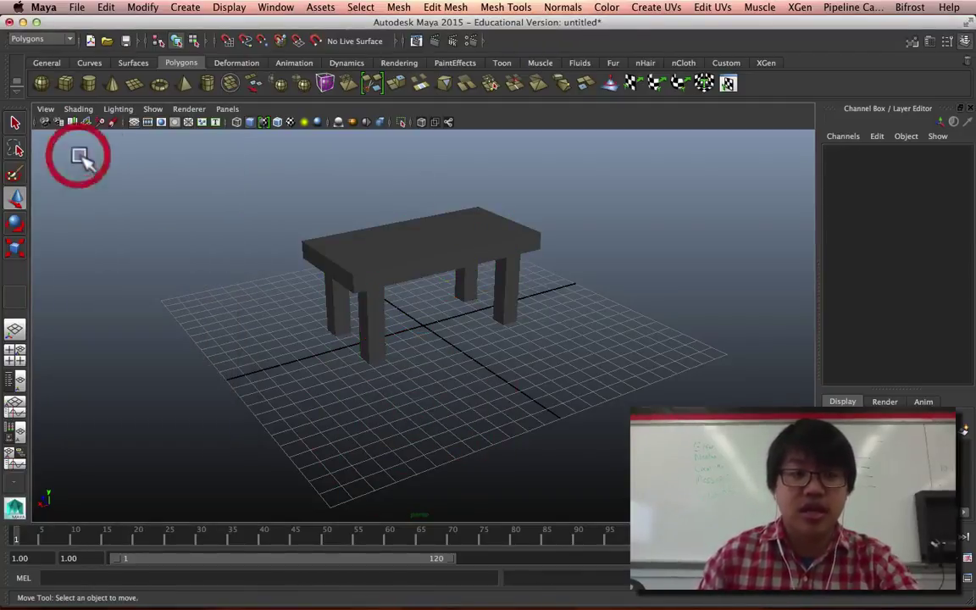
left_click(416, 246)
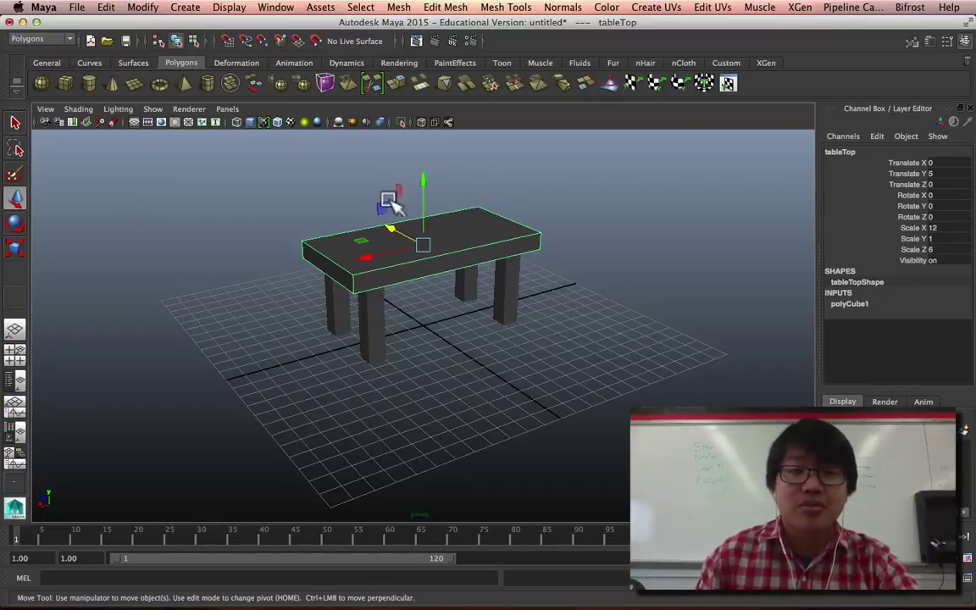
left_click(277, 7)
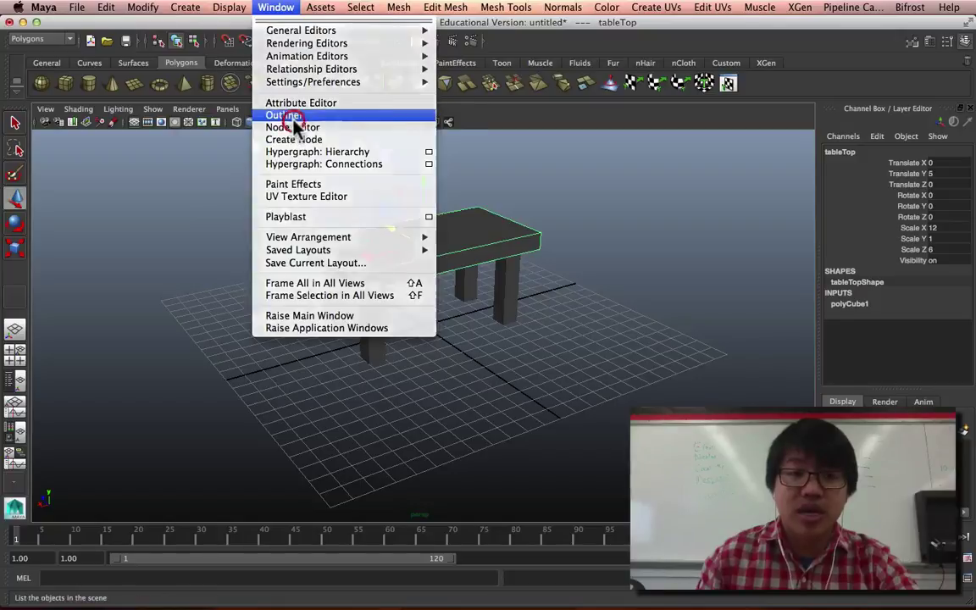
- Reopen the Outliner and expand tableGroup to show tableTop and the four legs
left_click(288, 115)
left_click(82, 254)
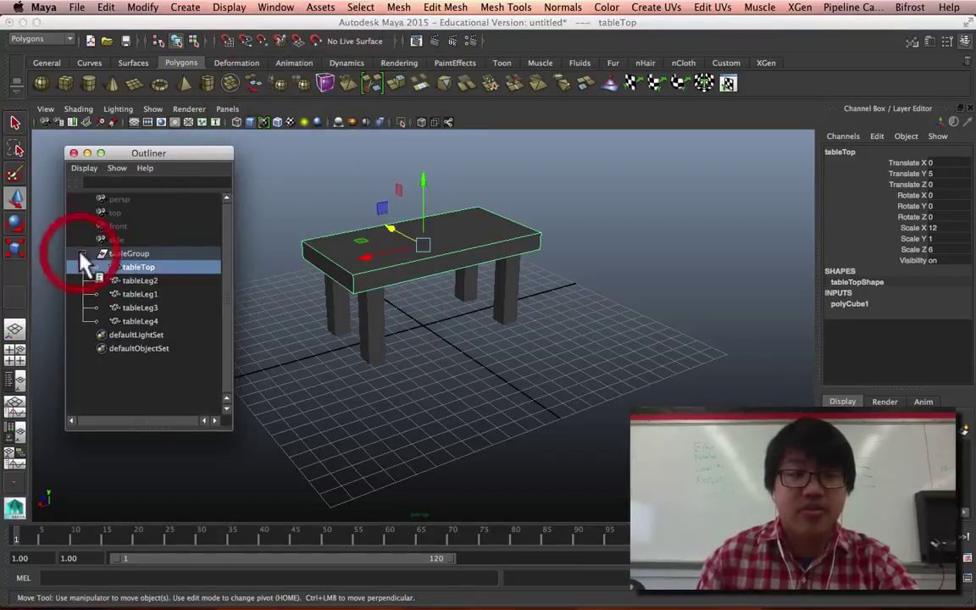
left_click(516, 343)
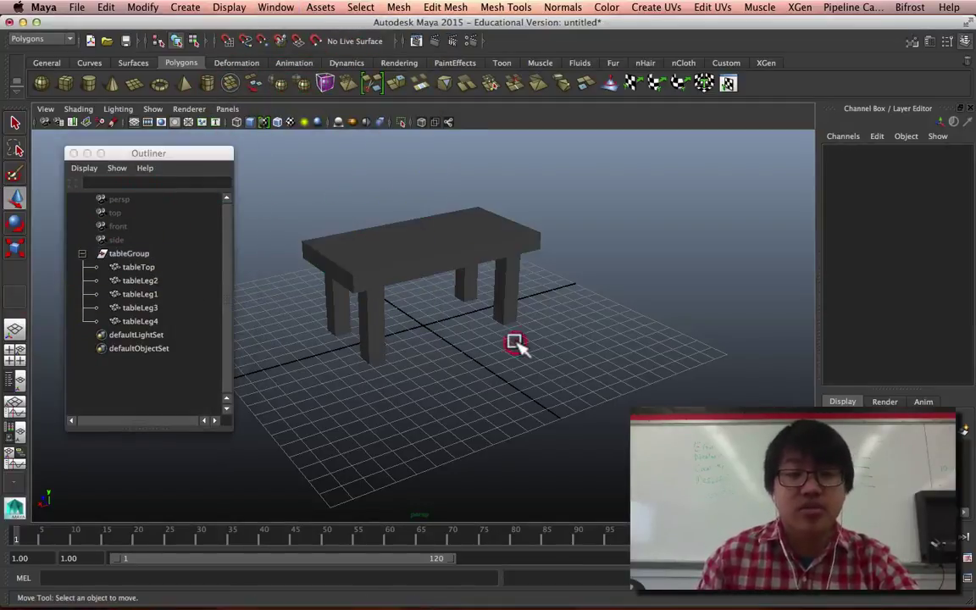
- Select only the tabletop in the viewport instead of the whole tableGroup
left_click(382, 331)
left_click(448, 305)
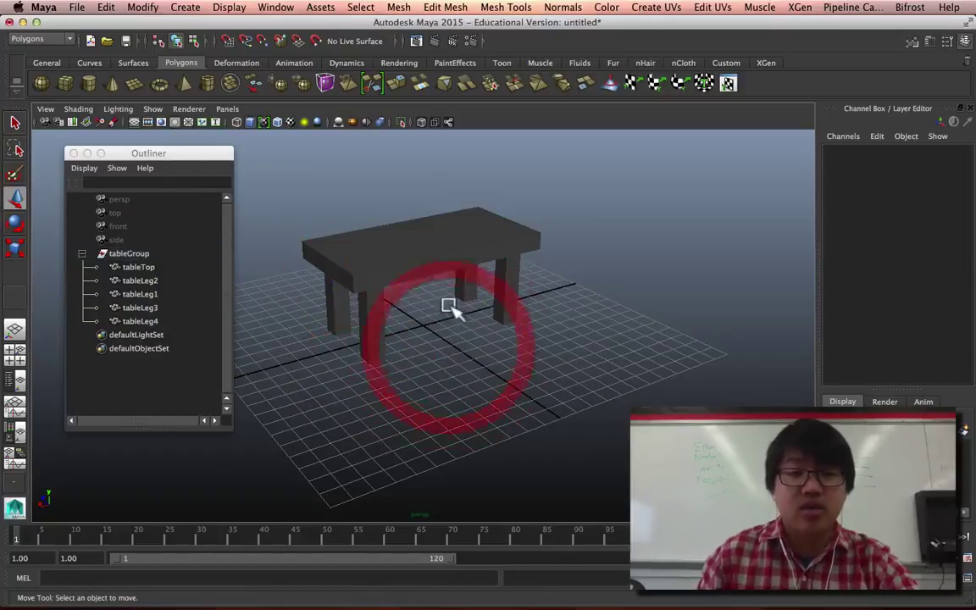
left_click(145, 256)
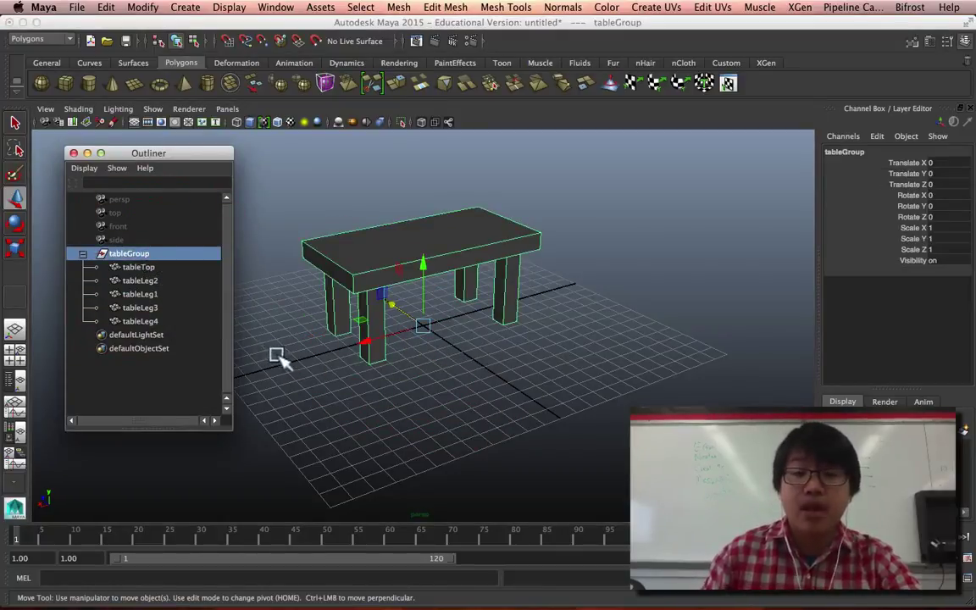
left_click(250, 344)
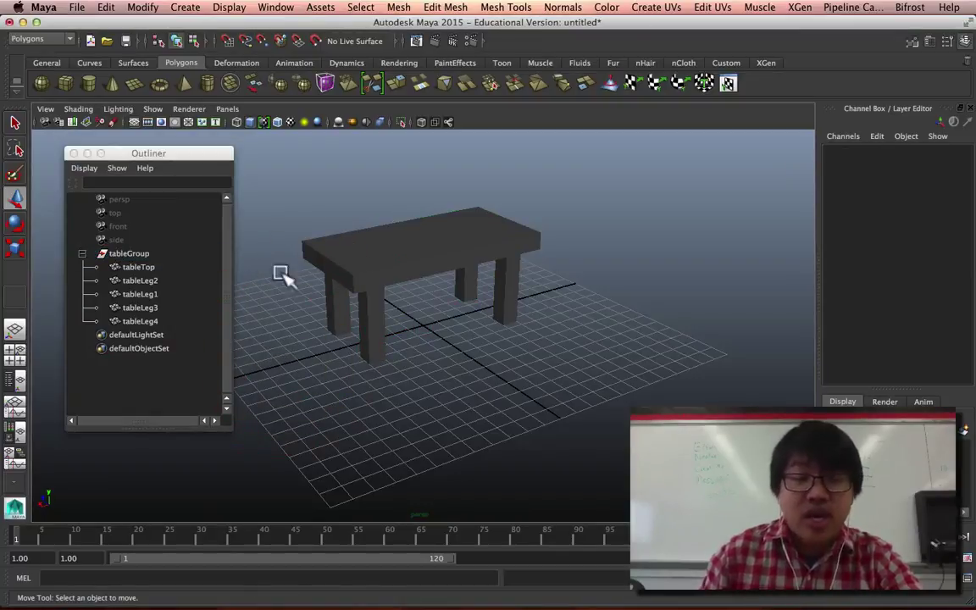
middle_click_drag(144, 249, 447, 265)
left_click(414, 244)
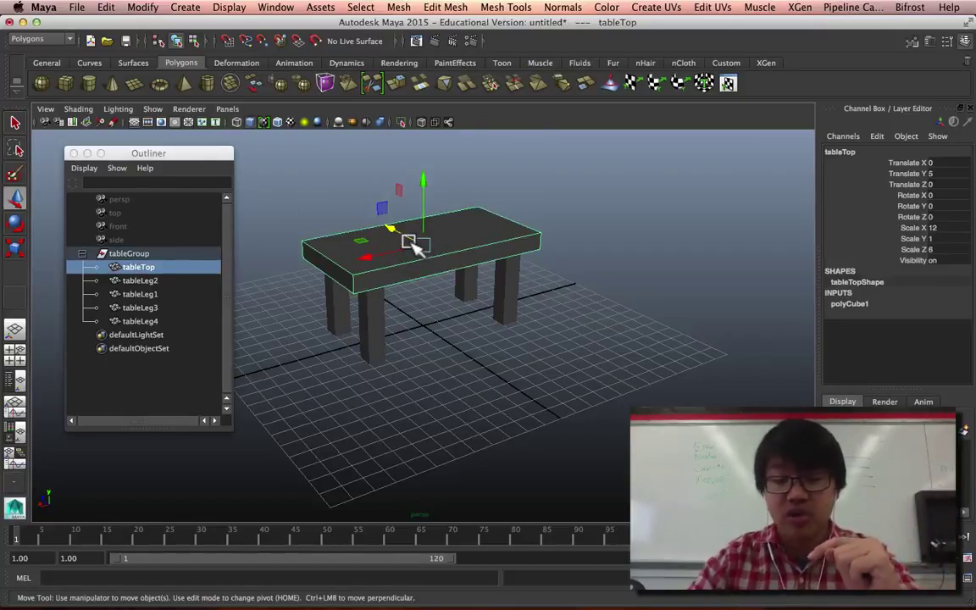
key("Up")
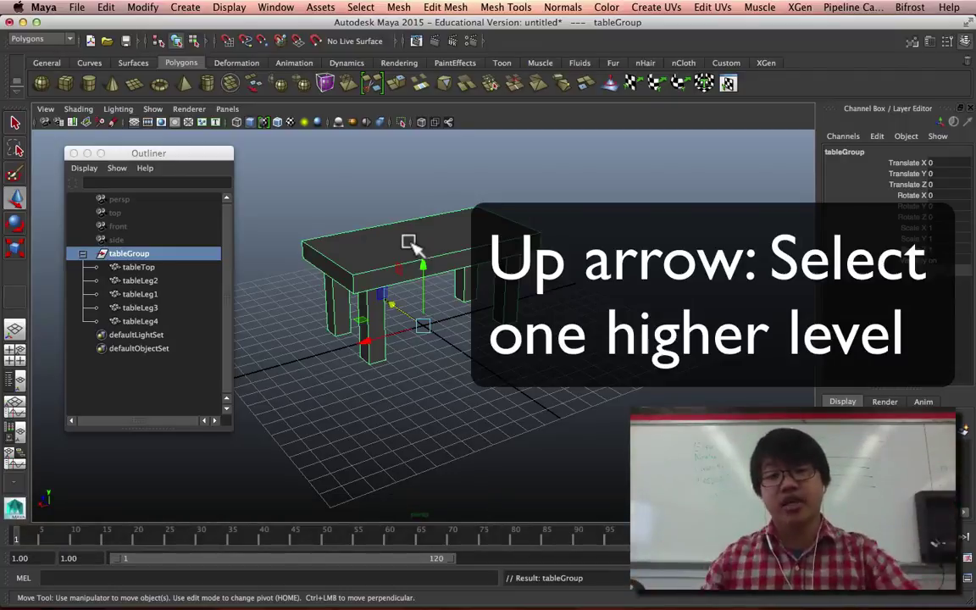
key("super+g")
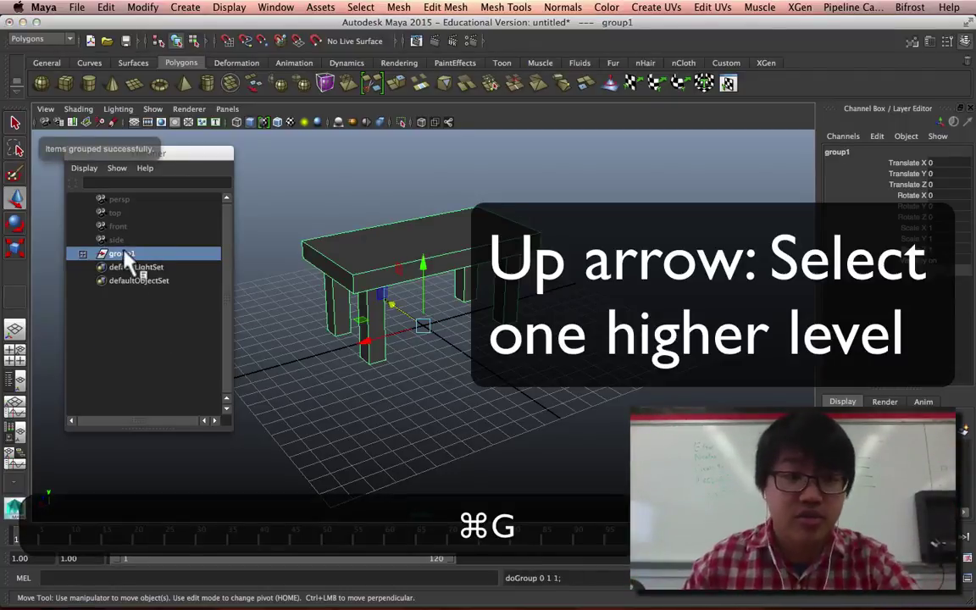
double_click(125, 254)
type("tabel")
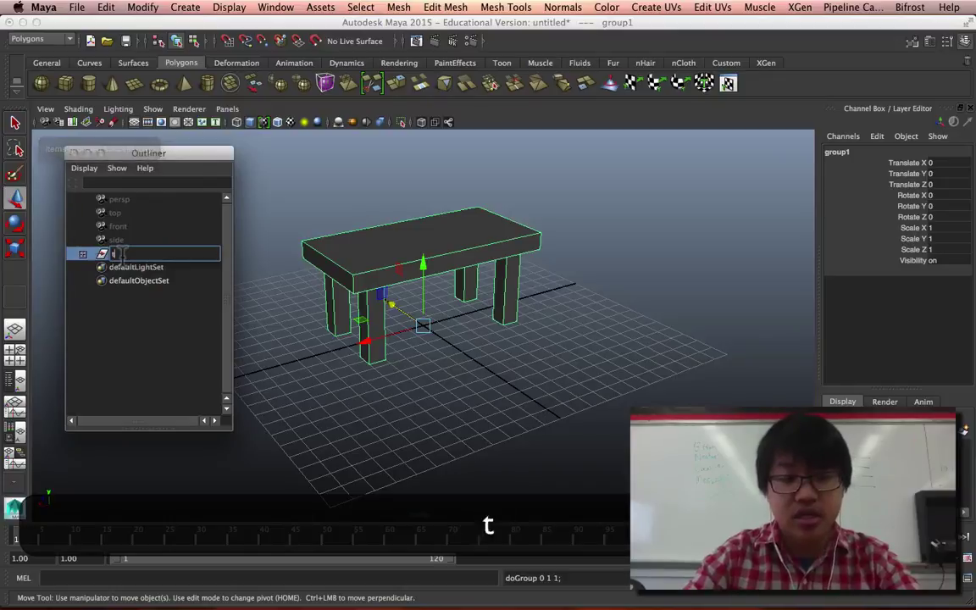
key("BackSpace")
key("BackSpace")
type("leHIGHER")
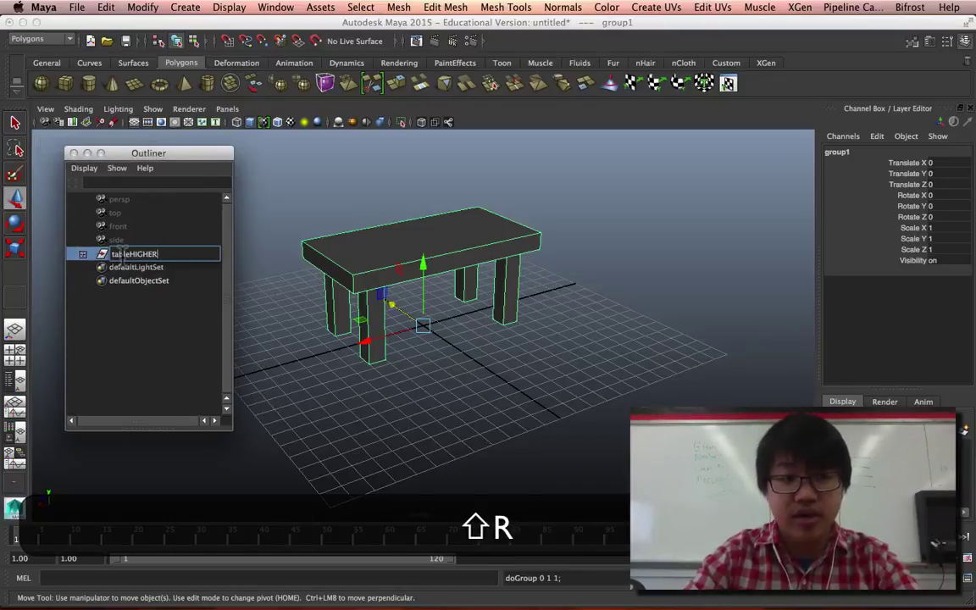
type("Group")
key("Return")
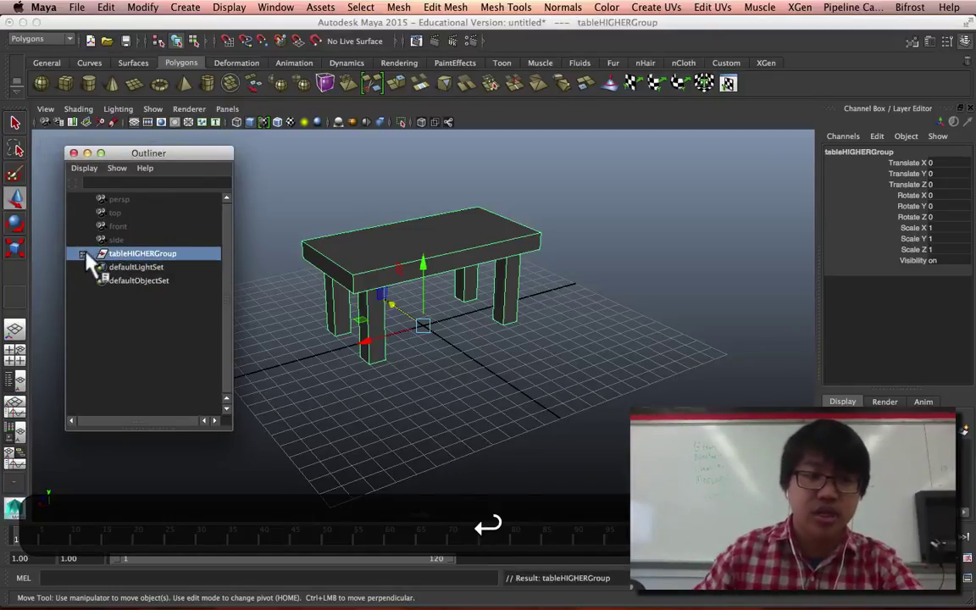
left_click(82, 254)
left_click(95, 267)
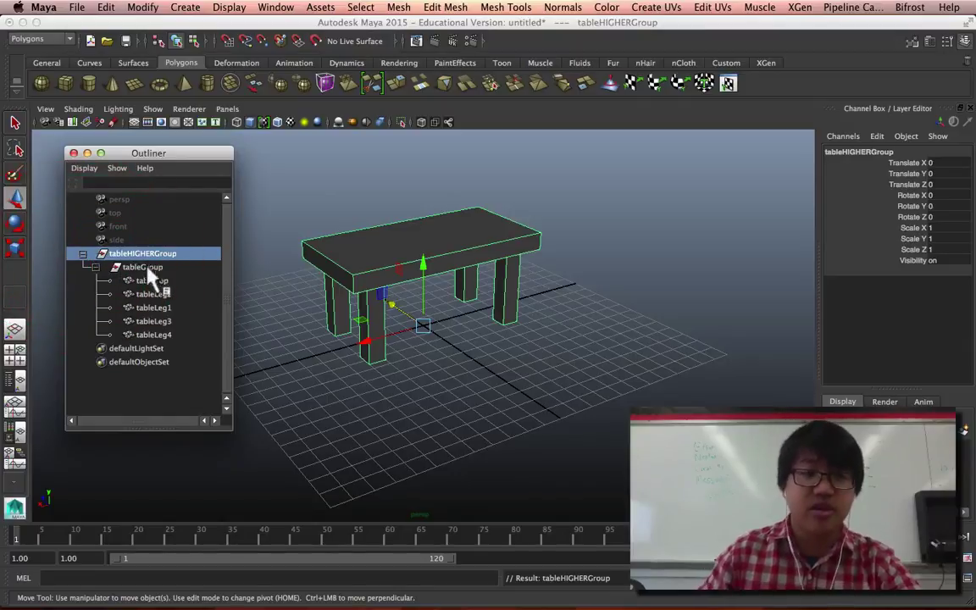
left_click(450, 407)
left_click(448, 254)
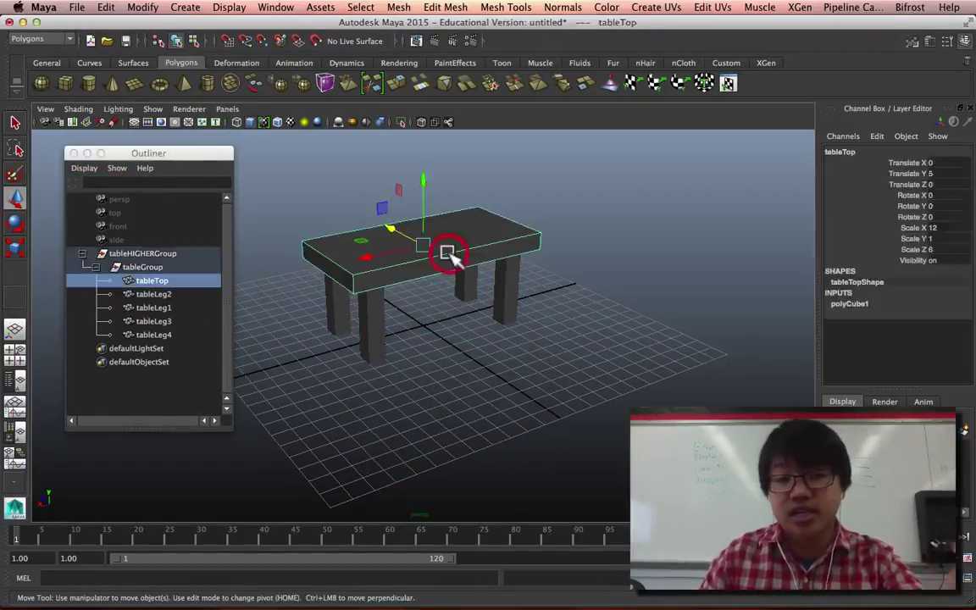
key("Up")
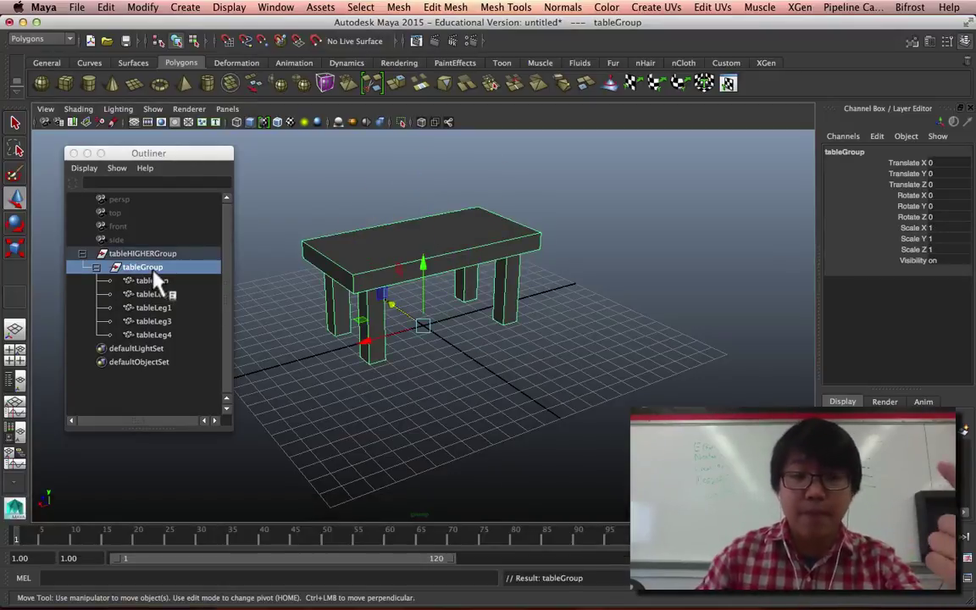
key("Up")
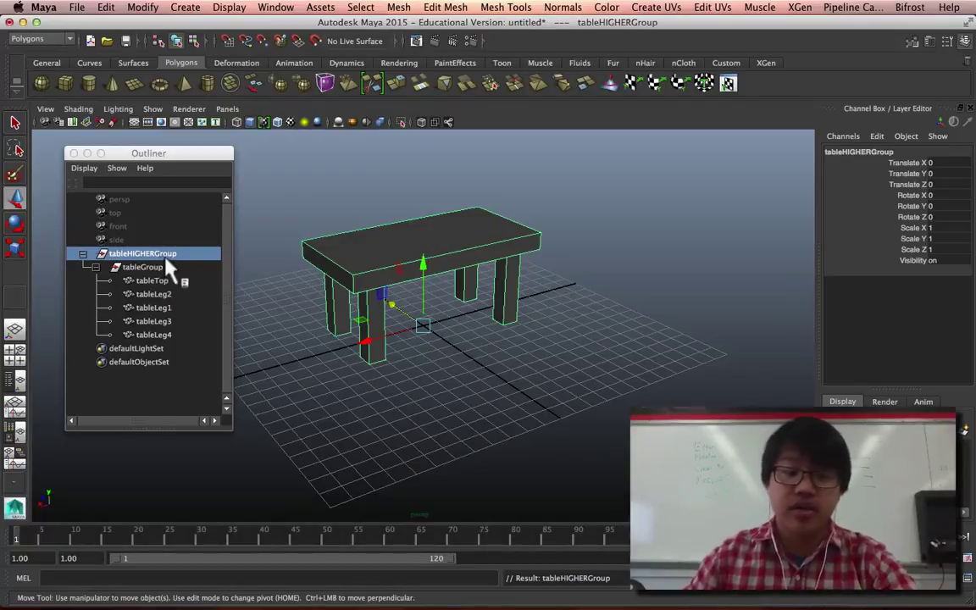
key("z")
key("z")
key("z")
key("z")
key("z")
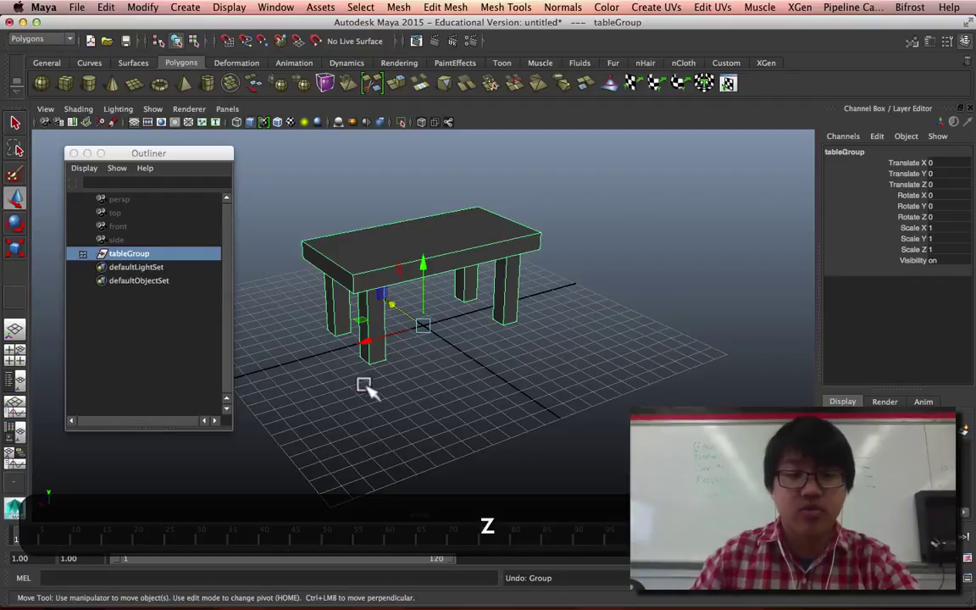
left_click(82, 254)
left_click(270, 338)
left_click(362, 326)
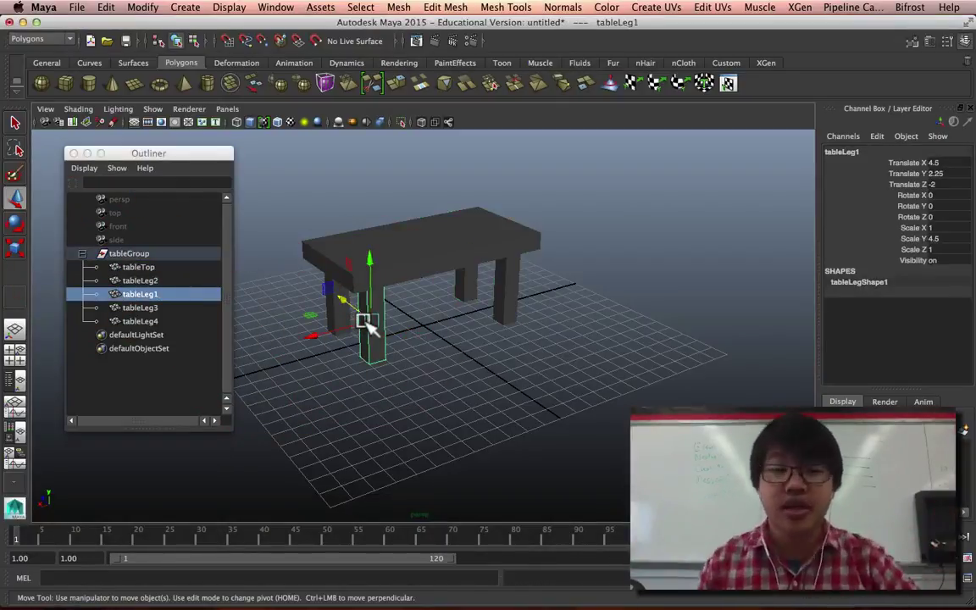
left_click(414, 242)
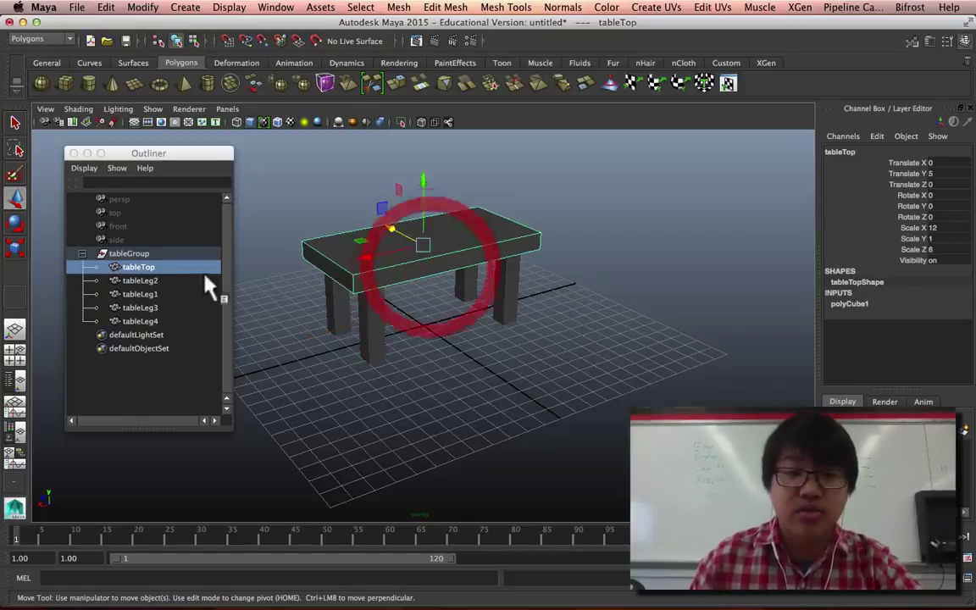
left_click(131, 253)
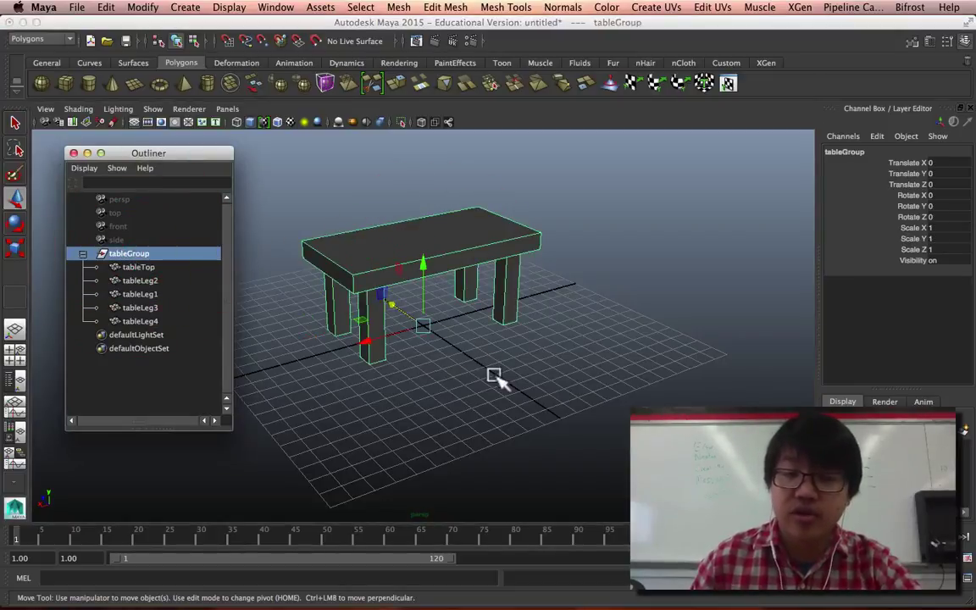
key("e")
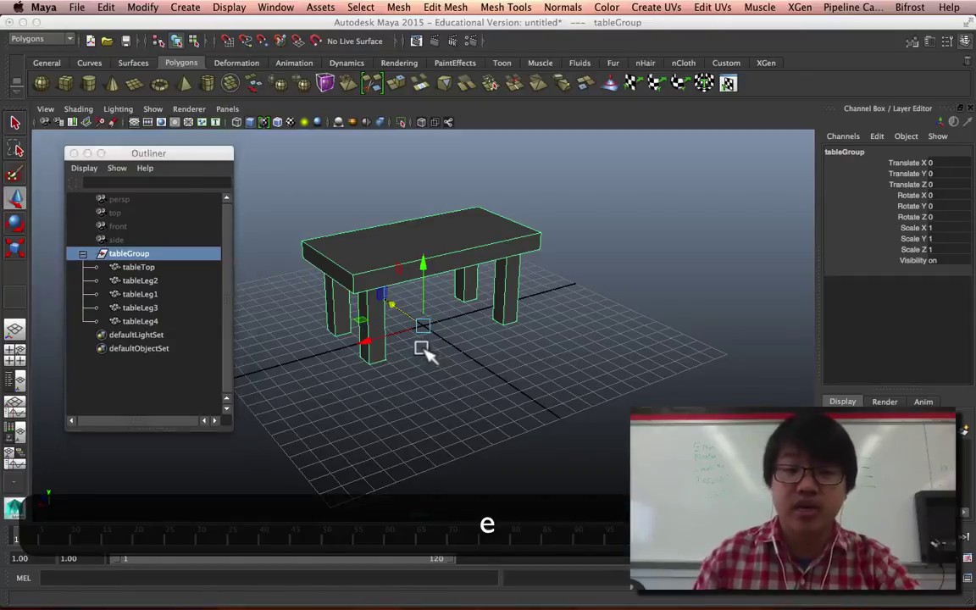
left_click_drag(468, 343, 338, 342)
key("z")
left_click_drag(398, 282, 370, 353)
key("z")
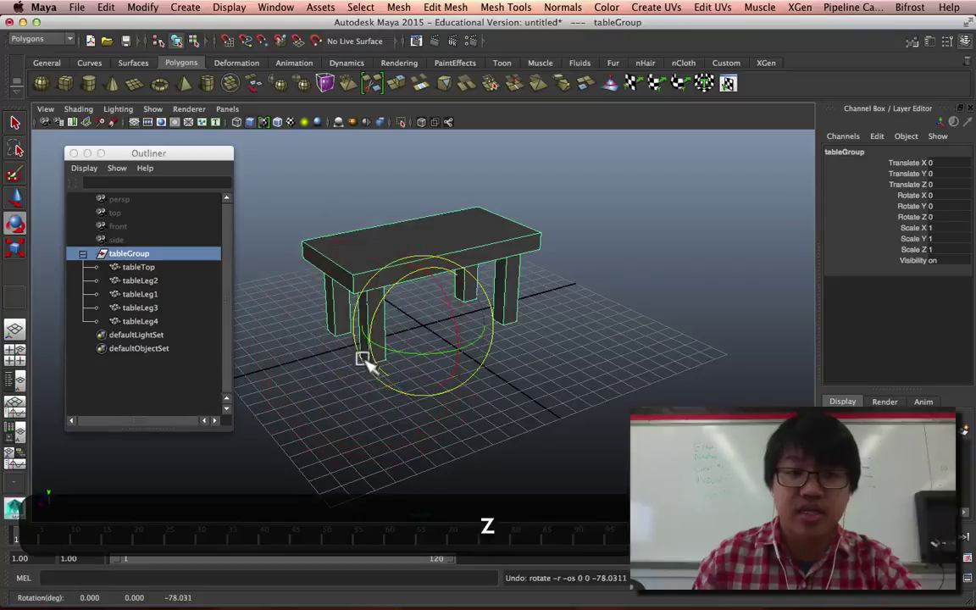
left_click(551, 256)
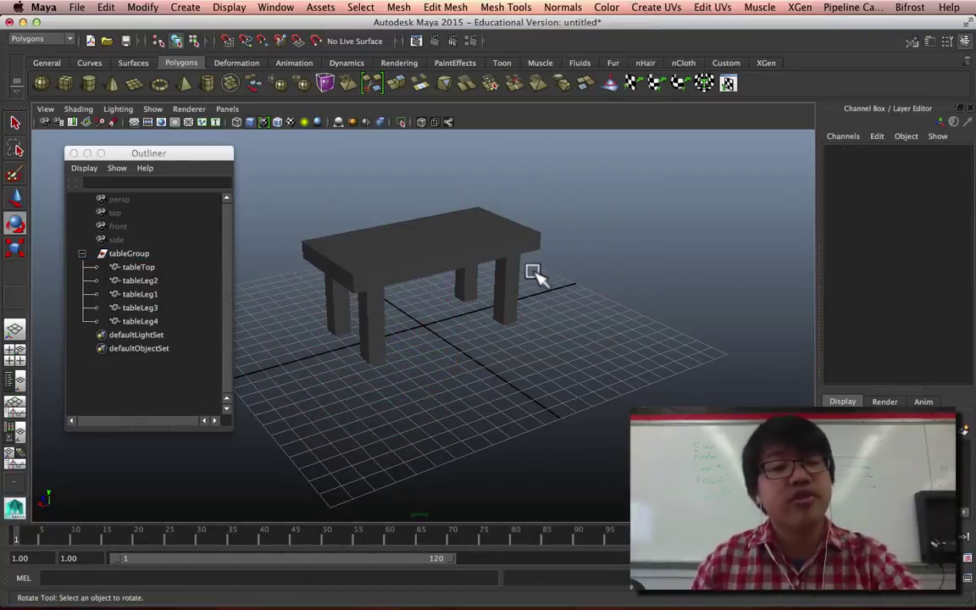
left_click(479, 241)
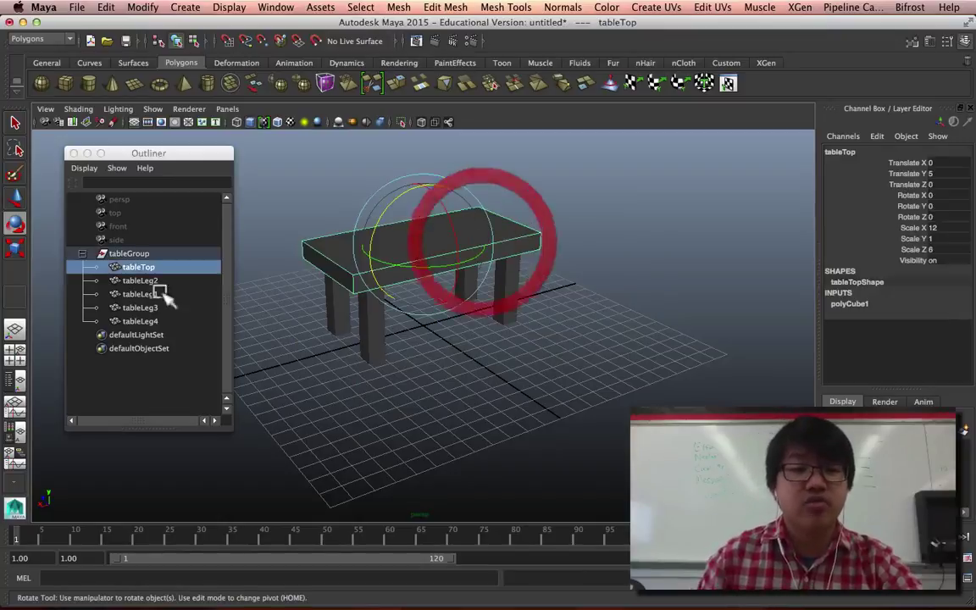
left_click(127, 253)
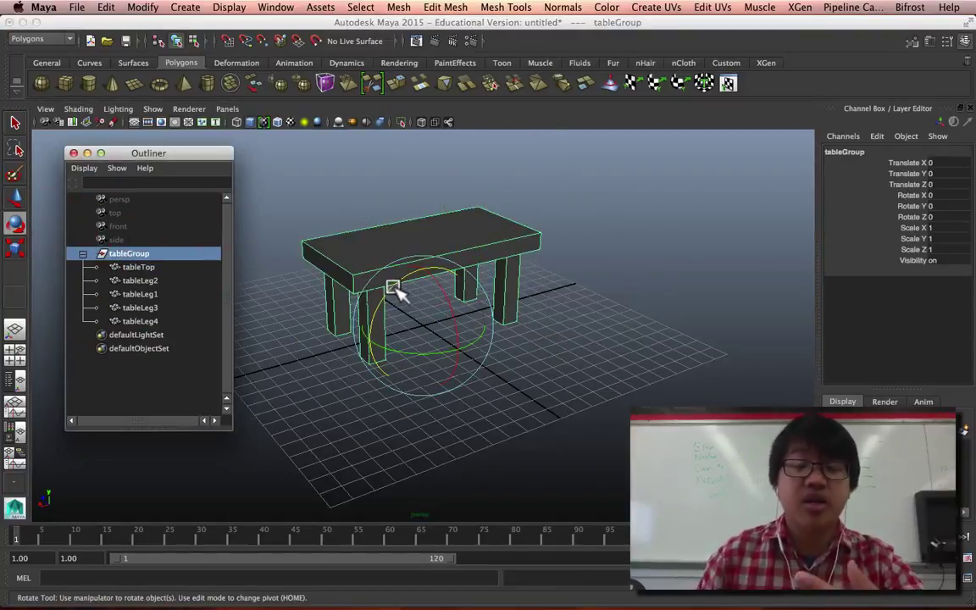
left_click_drag(393, 284, 460, 263)
key("ctrl+z")
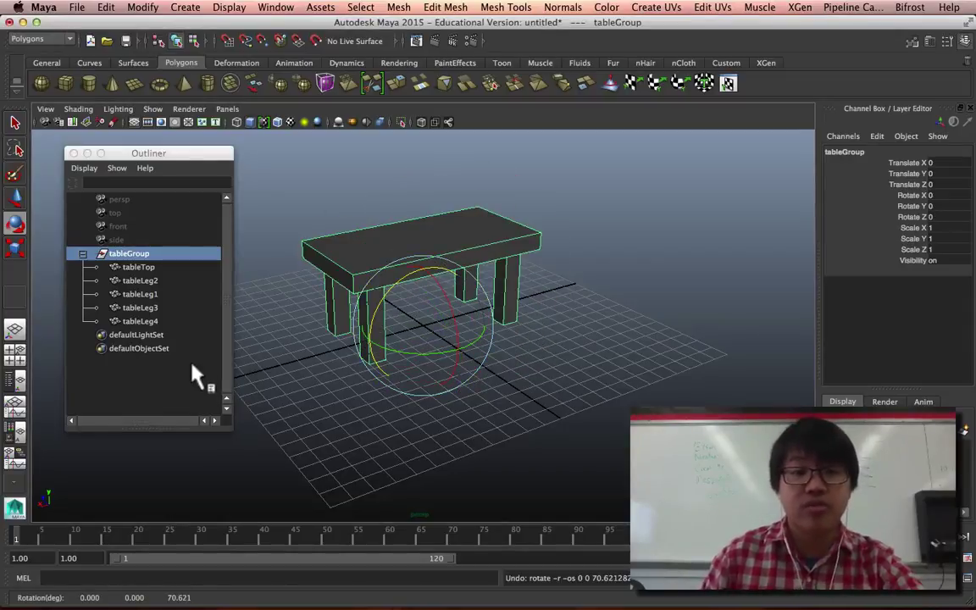
left_click(155, 258)
left_click(294, 327)
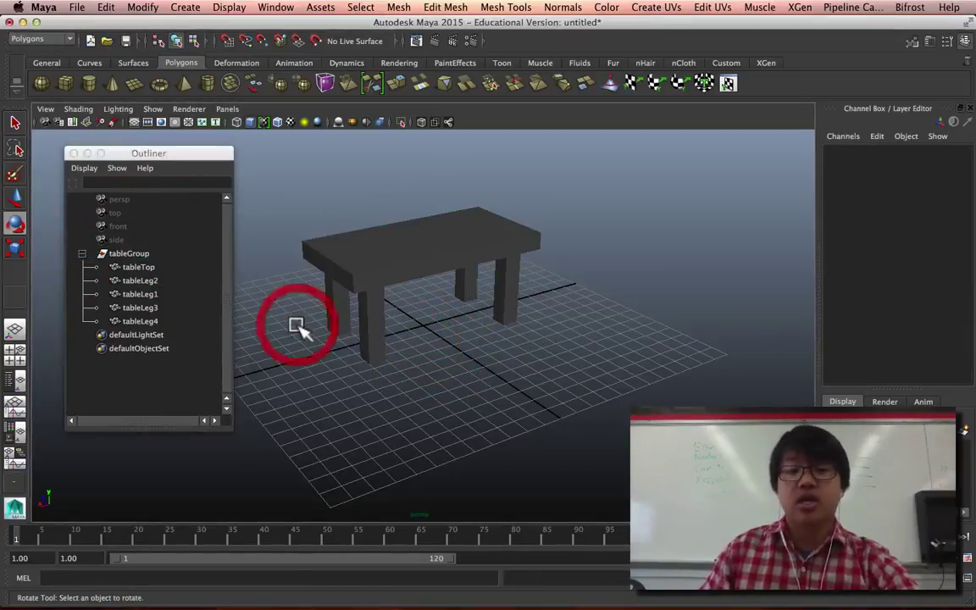
left_click(152, 253)
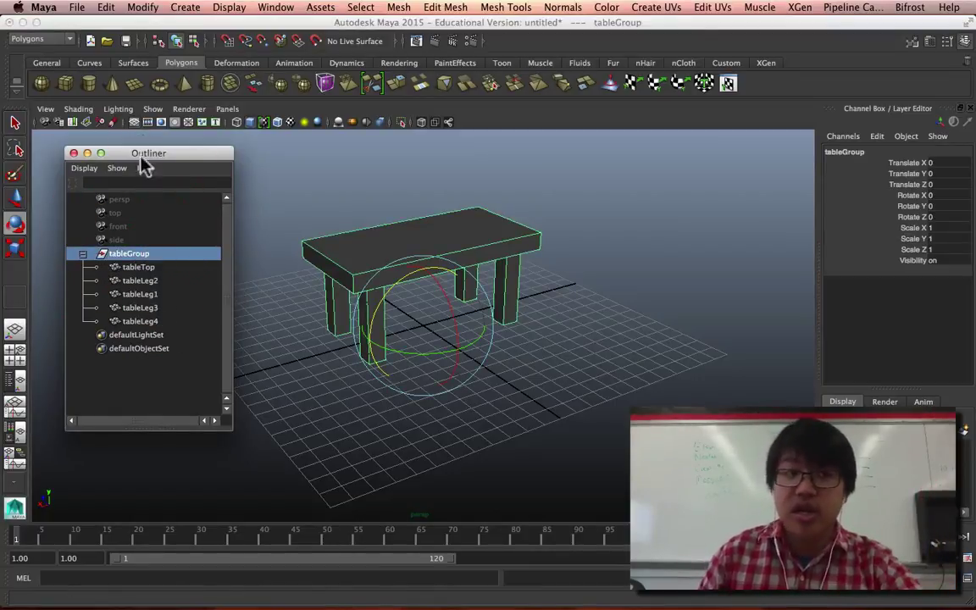
- Shift the Outliner slightly and close it to leave the table viewport unobstructed
left_click_drag(139, 155, 137, 161)
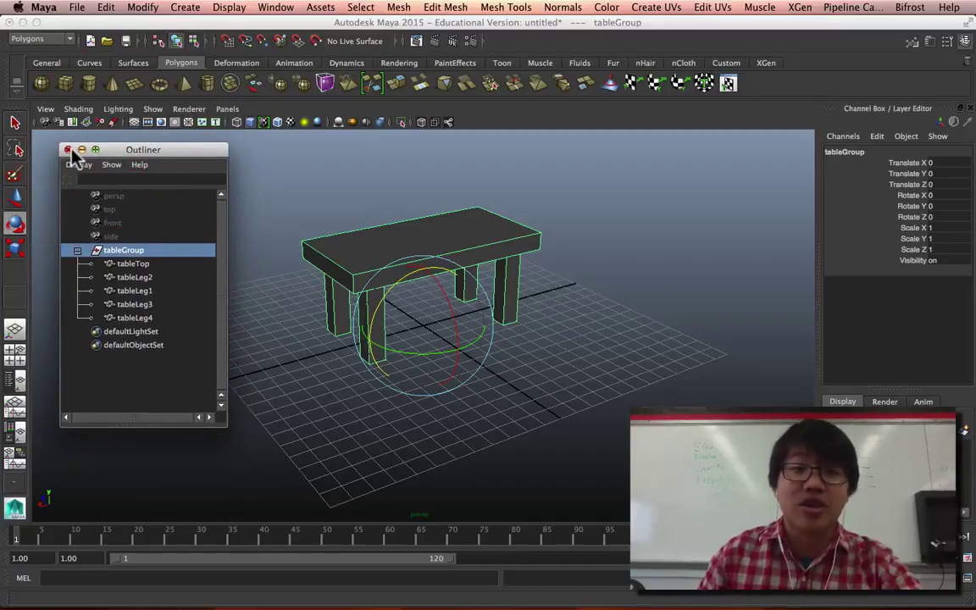
left_click(73, 150)
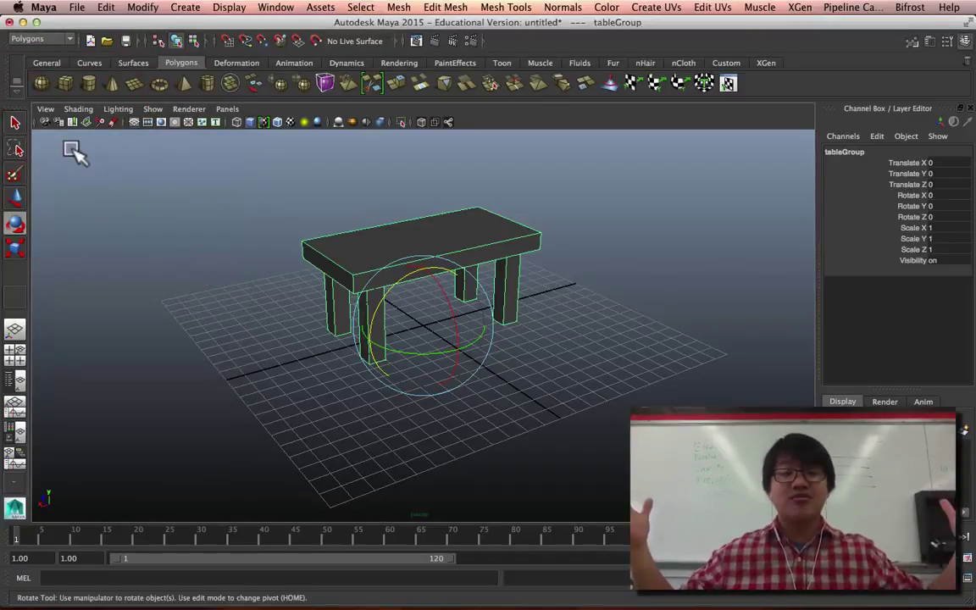